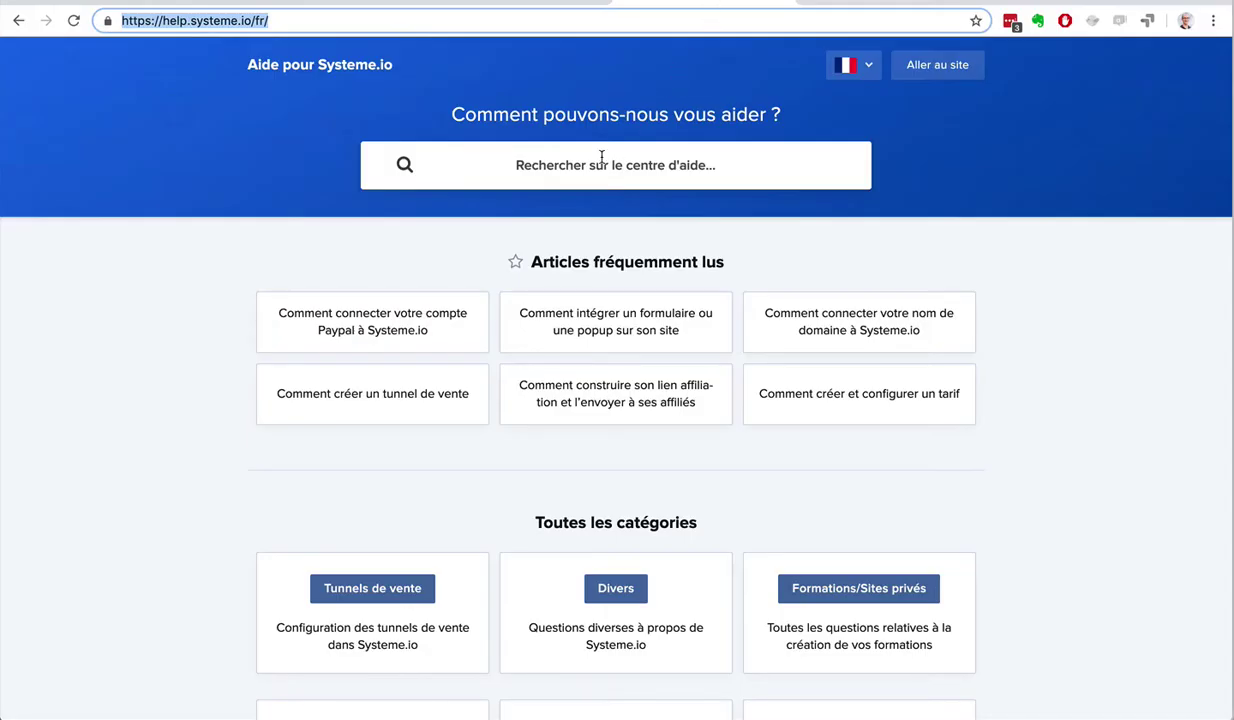
# Search the help centre for "comment créer un form" and read the article "Comment créer une page de capture ou une popup"
pyautogui.click(596, 163)
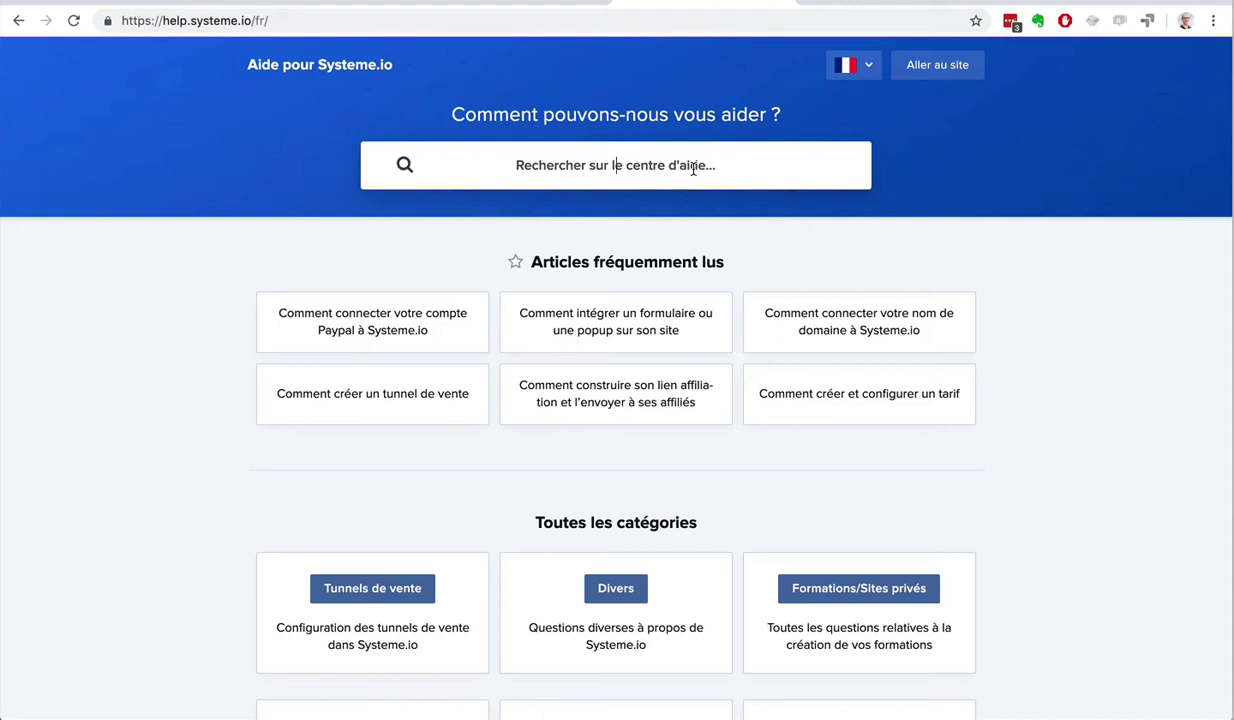
pyautogui.write('comment')
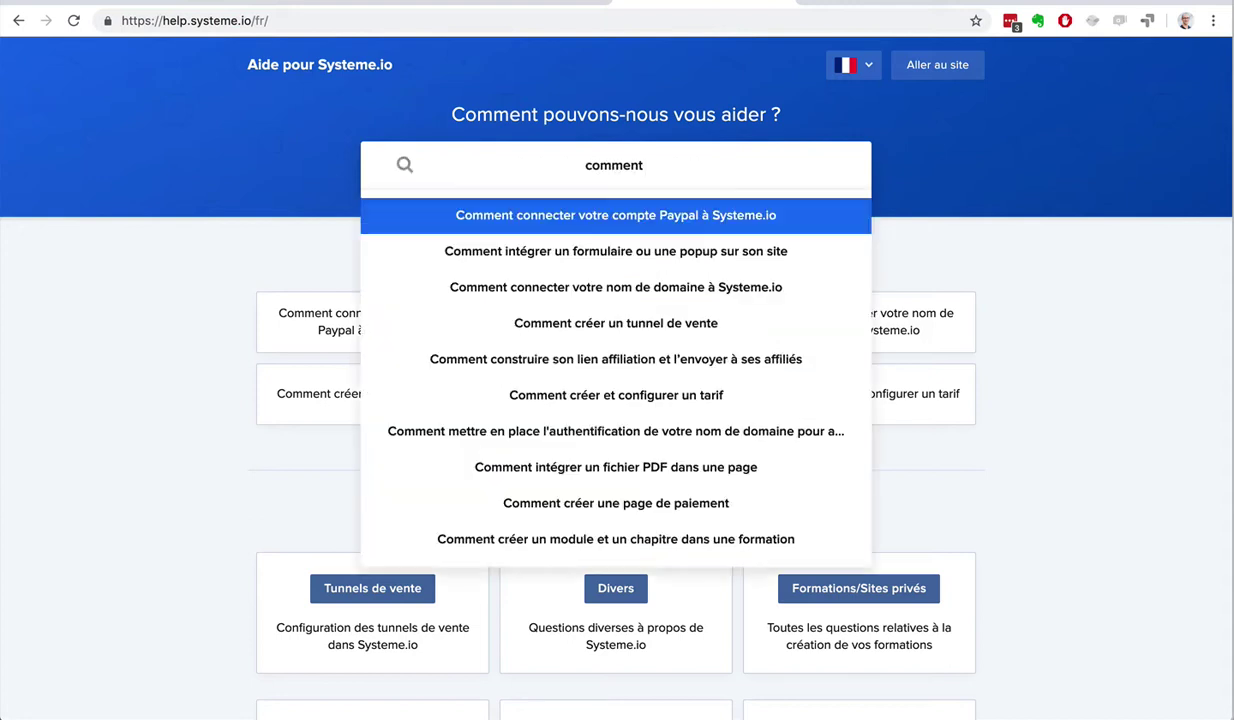
pyautogui.write(' créer un for')
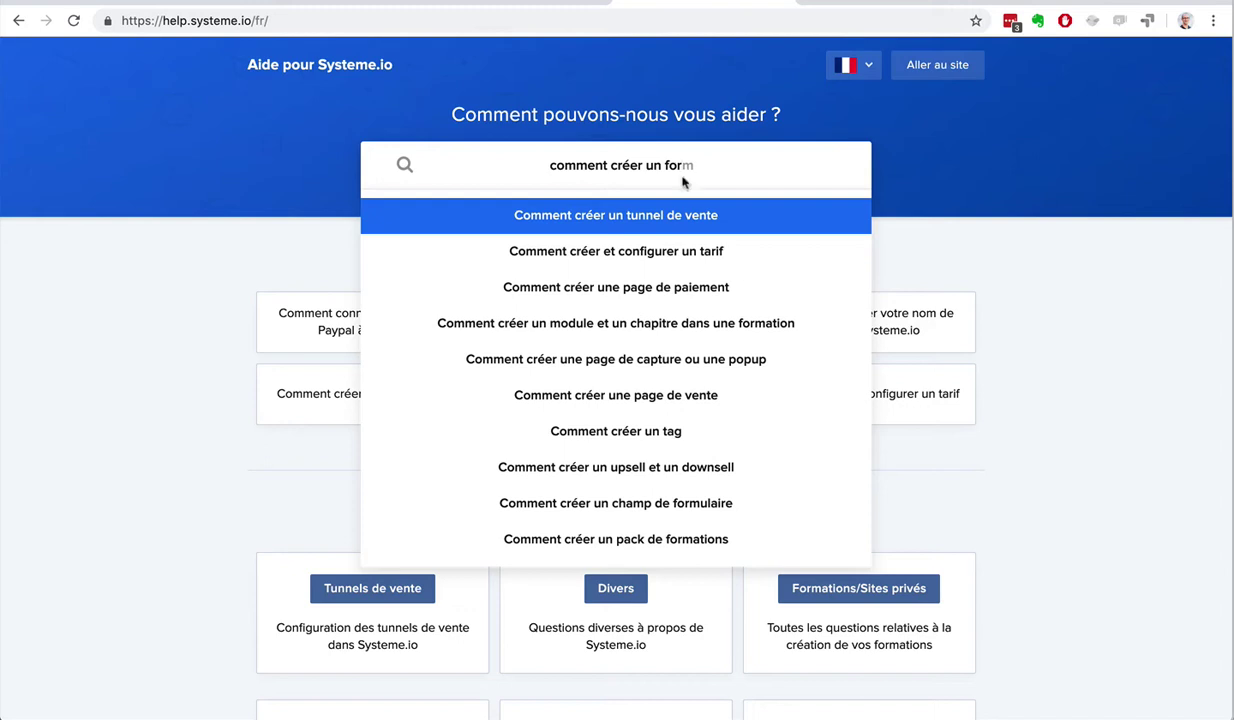
pyautogui.click(676, 372)
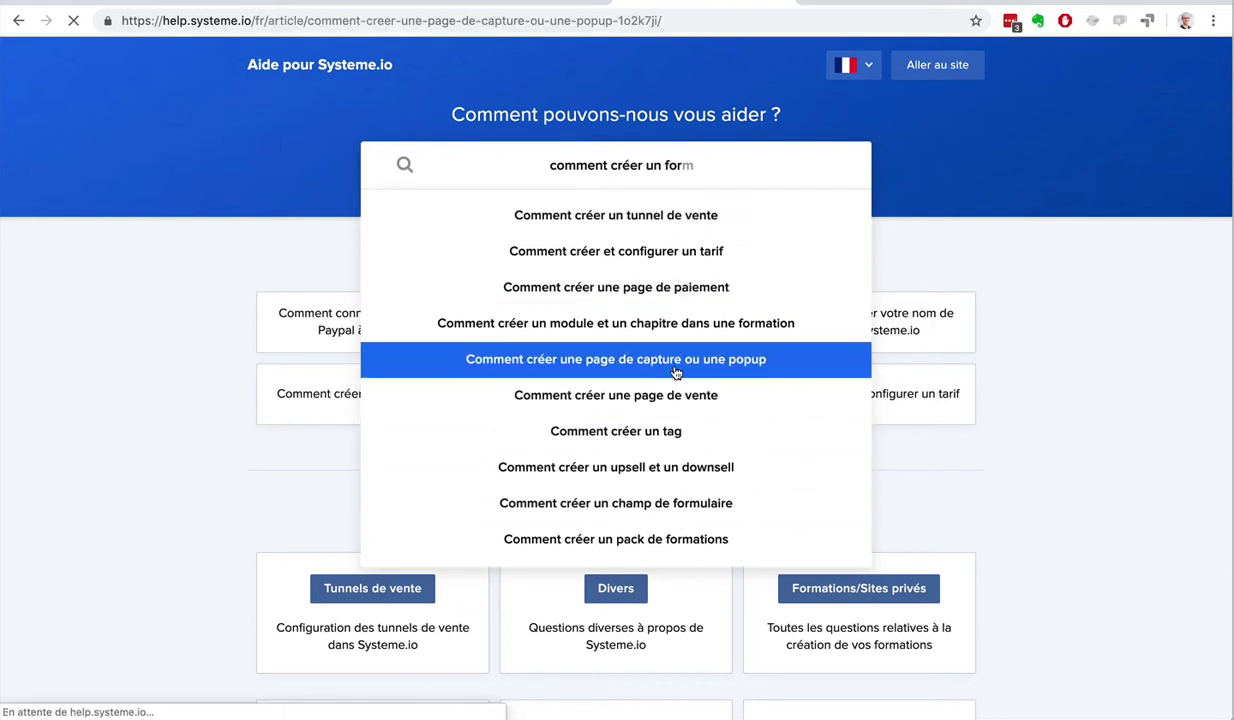
pyautogui.scroll(-5, 1052, 362)
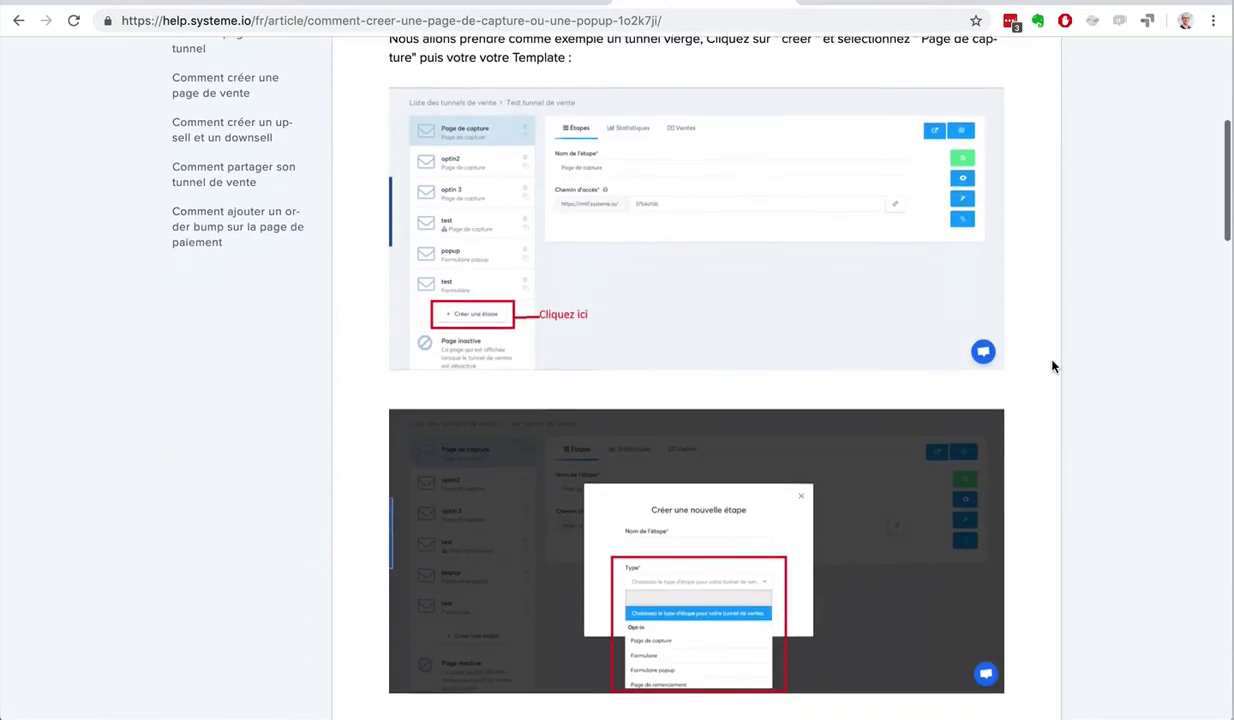
pyautogui.scroll(4, 1052, 366)
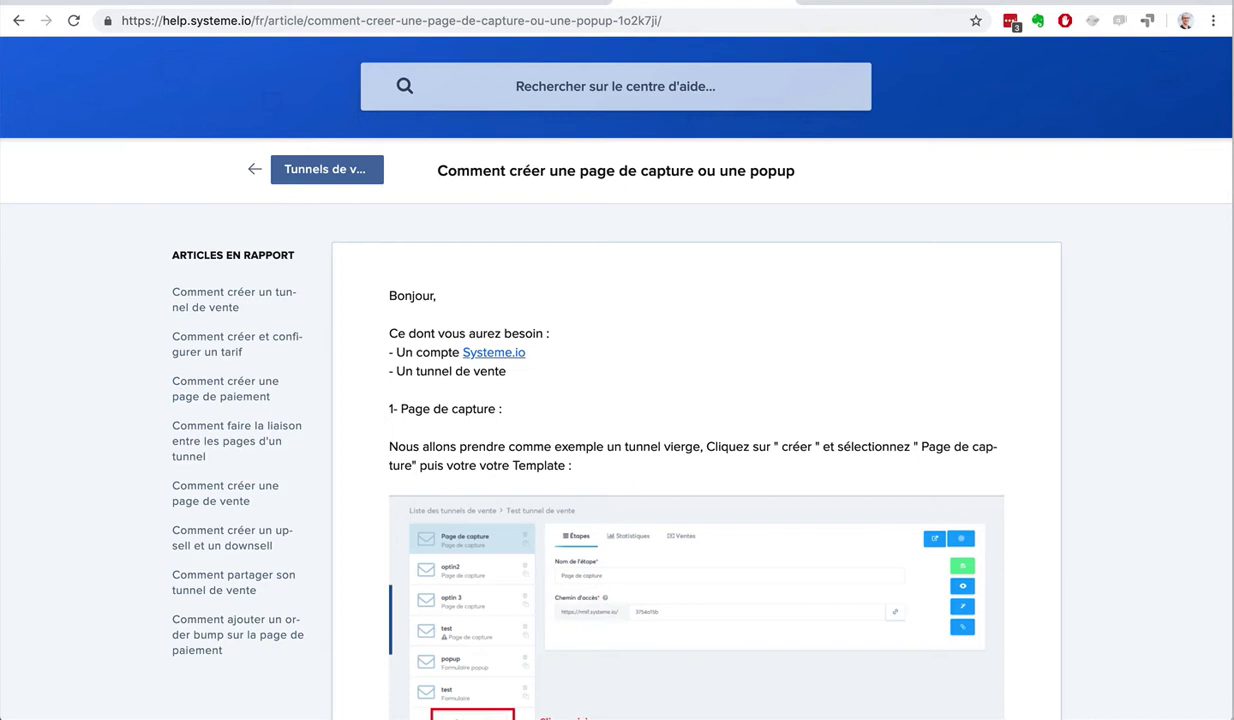
# Switch to the Systeme.io dashboard and review the affiliate dashboard's commission summary, 40% commission offer and affiliate links
pyautogui.click(1076, 2)
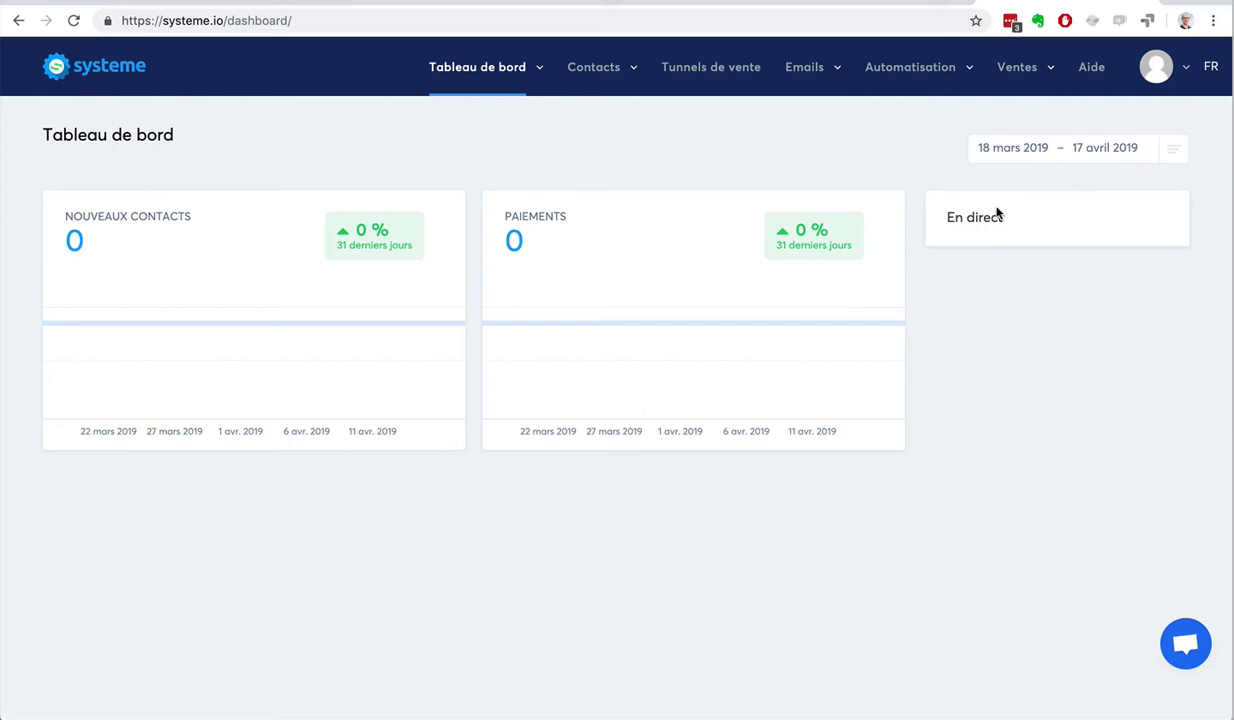
pyautogui.moveTo(537, 78)
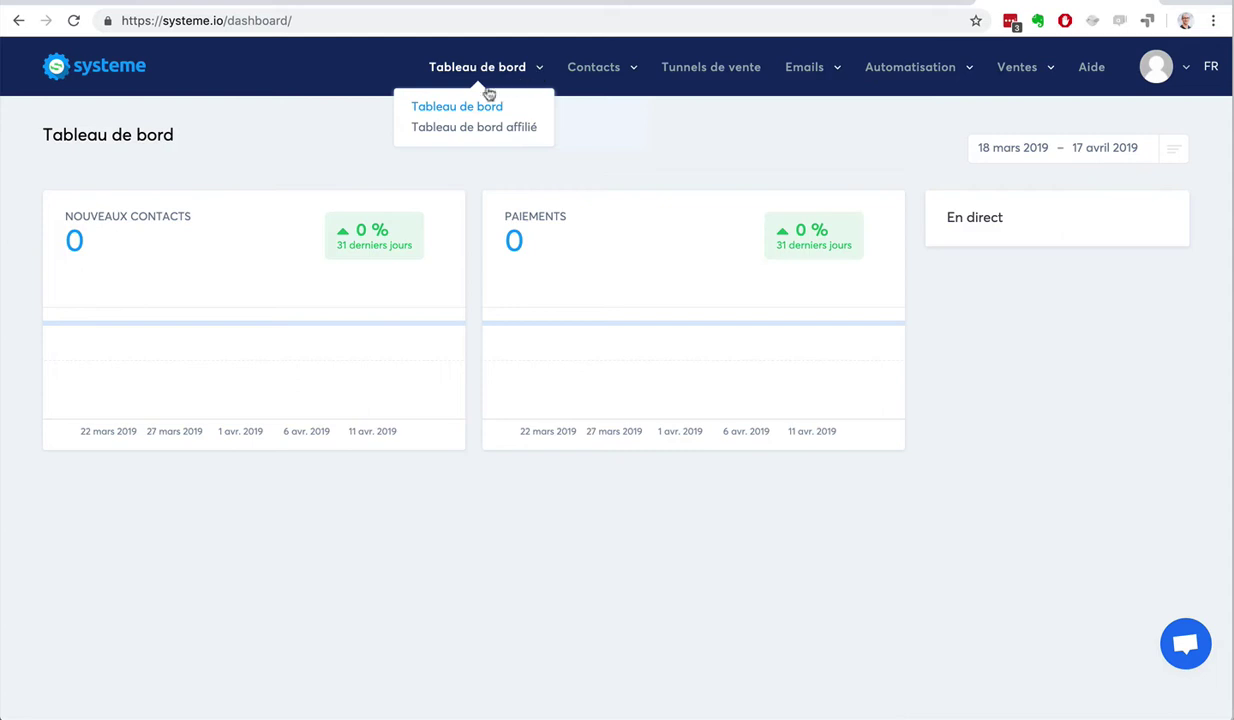
pyautogui.click(463, 131)
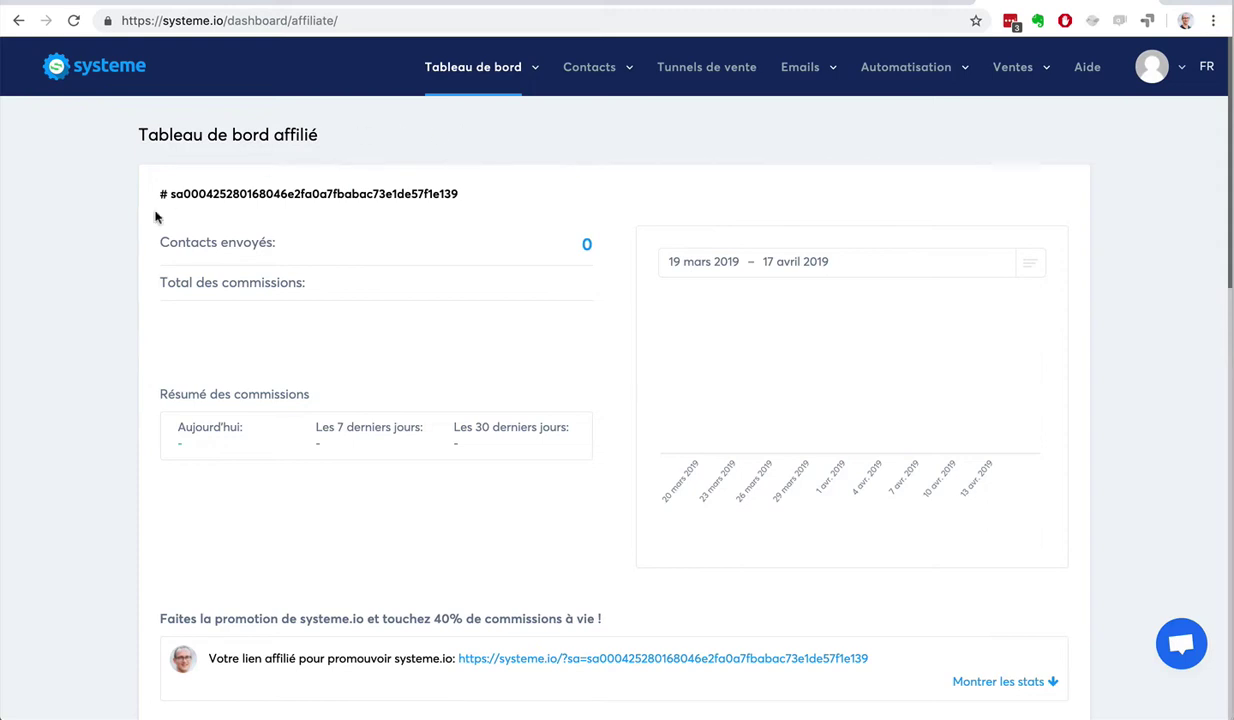
pyautogui.scroll(-3, 91, 330)
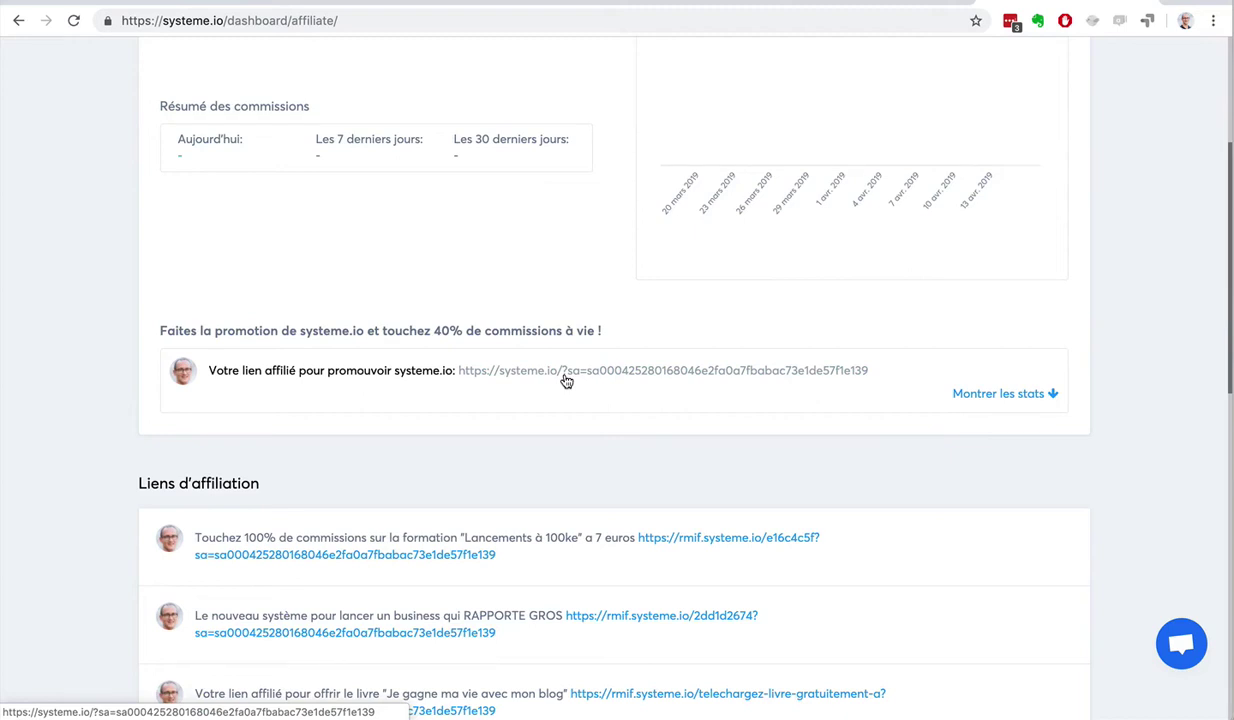
pyautogui.moveTo(431, 330); pyautogui.dragTo(605, 332)
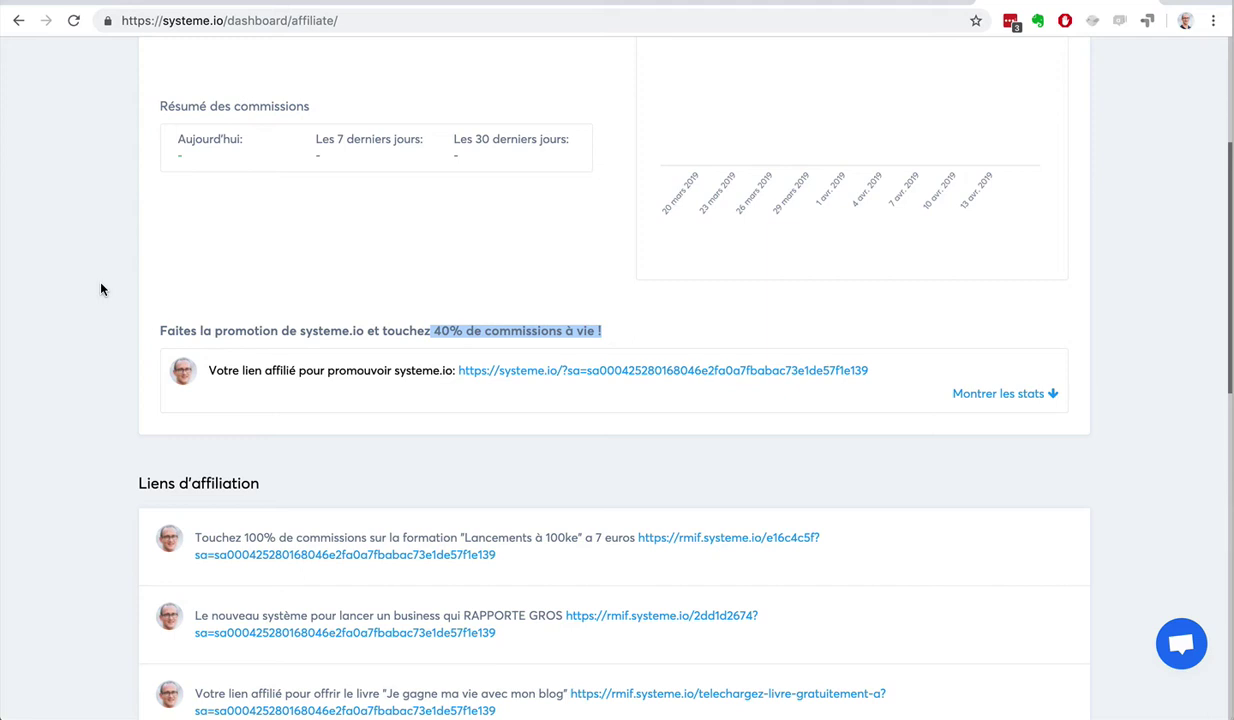
pyautogui.scroll(3, 100, 289)
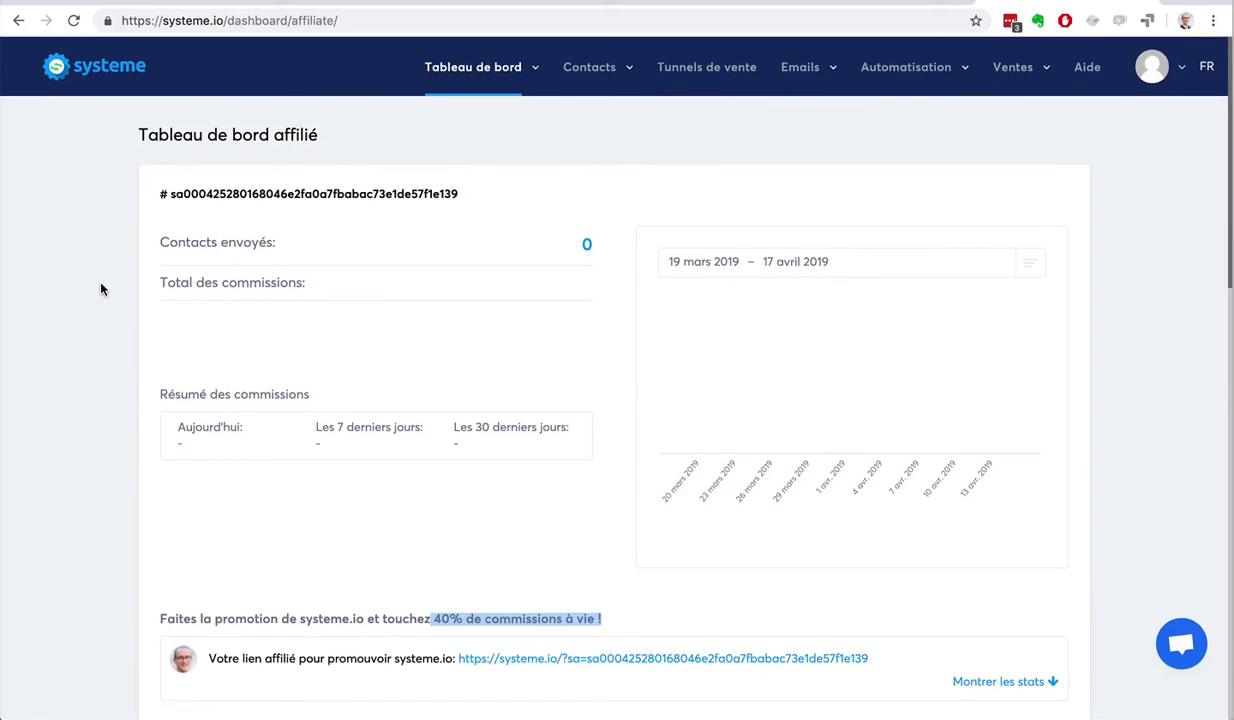
pyautogui.scroll(-5, 118, 319)
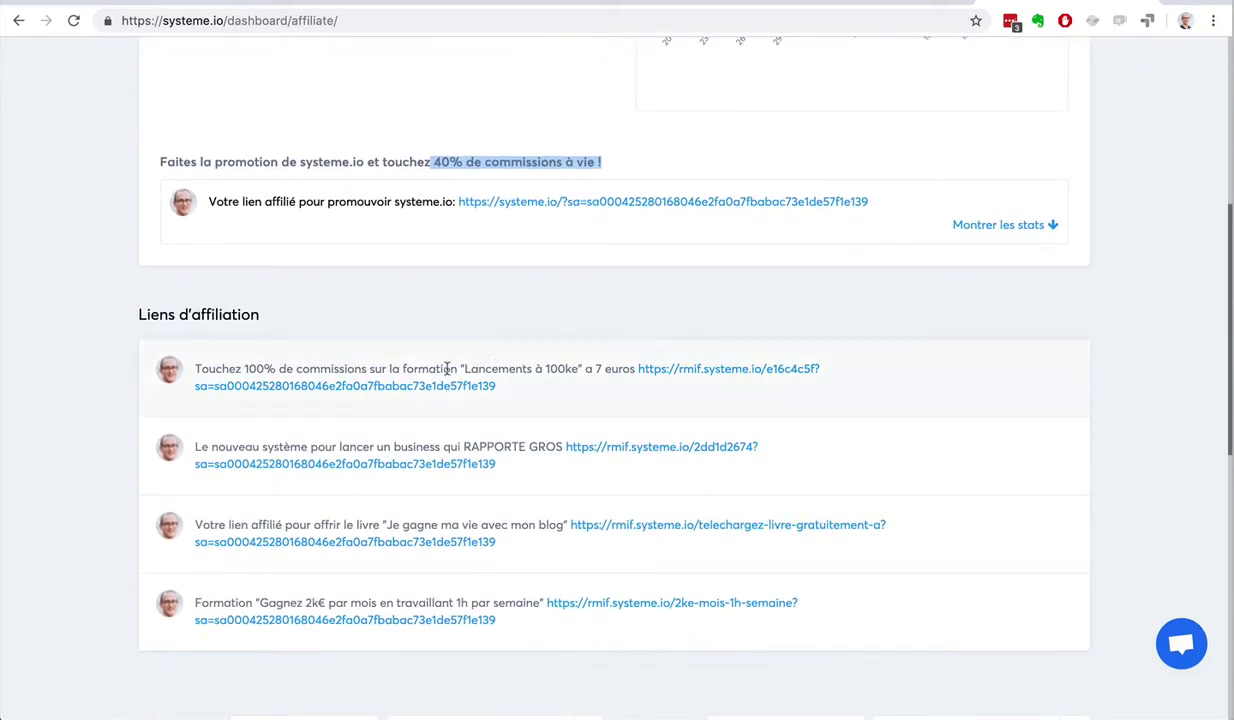
pyautogui.scroll(5, 99, 303)
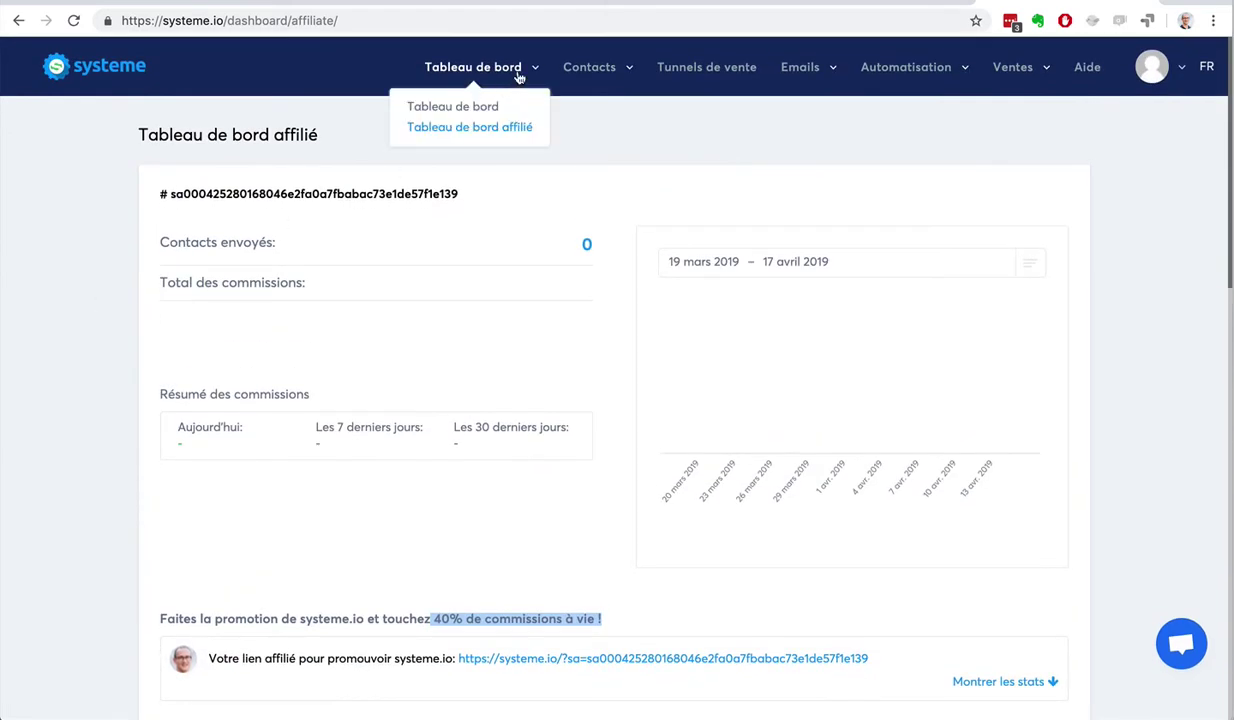
# Return to the main dashboard, open the contact list and examine all its available filters
pyautogui.click(474, 110)
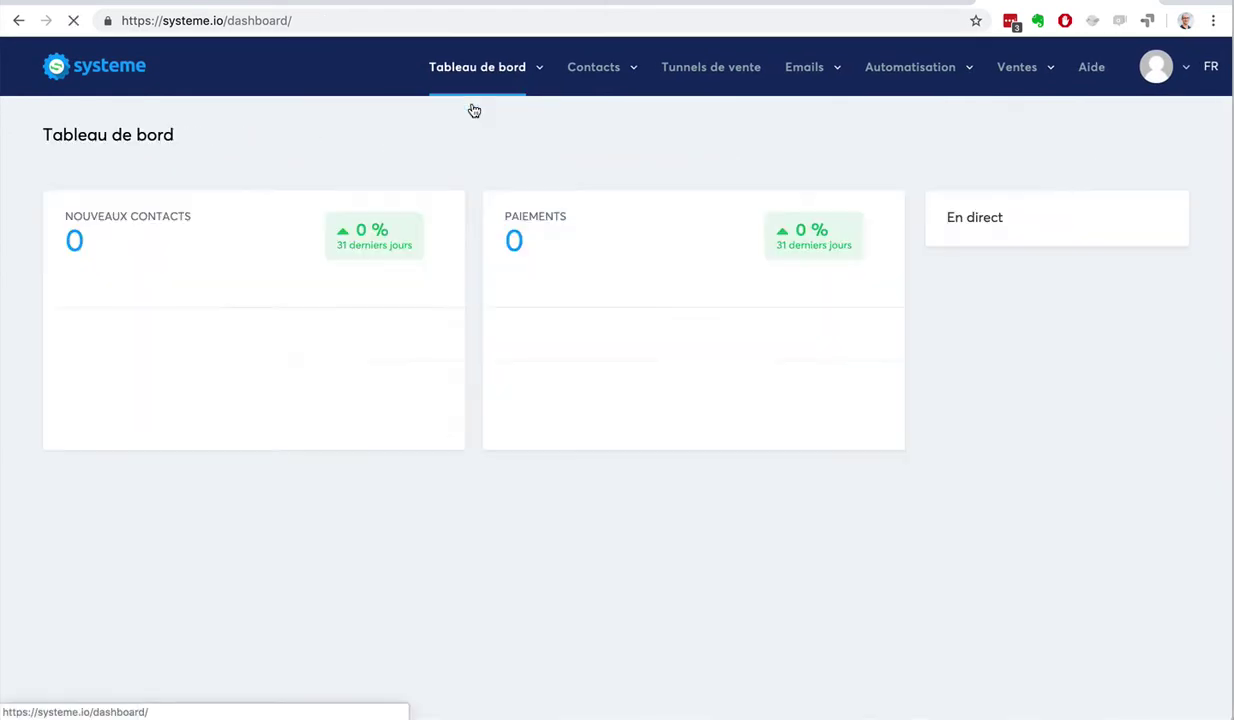
pyautogui.moveTo(584, 80)
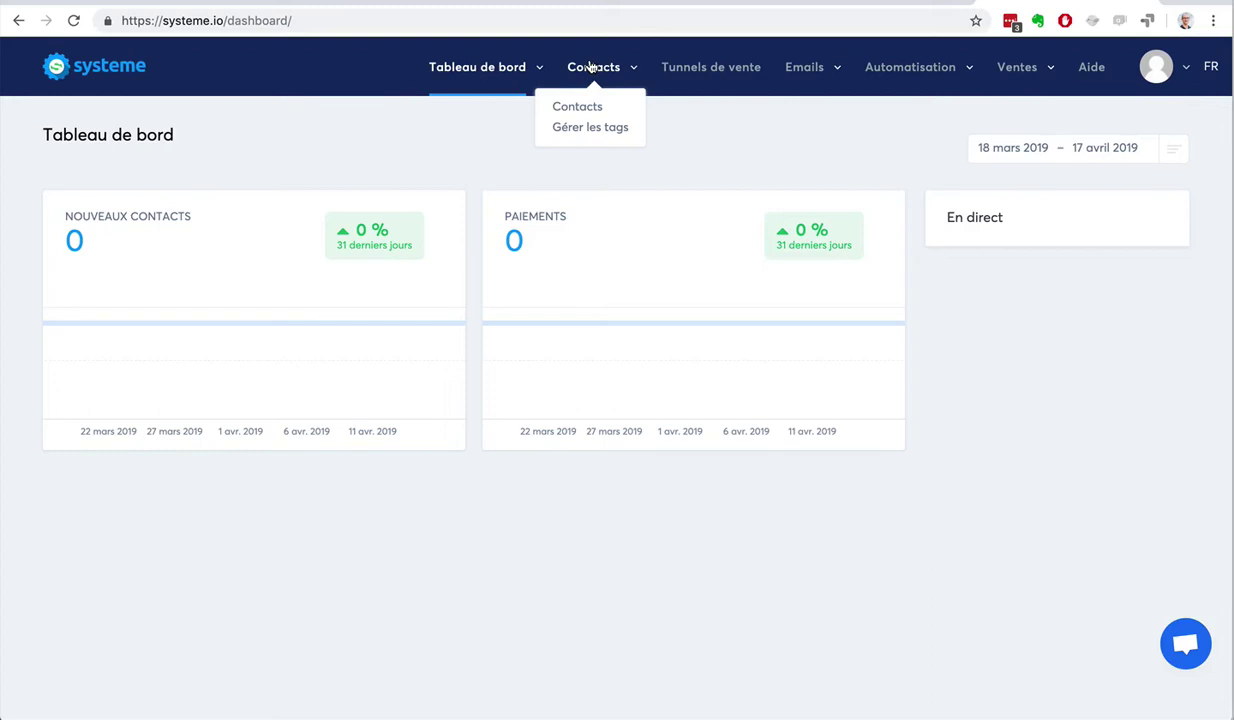
pyautogui.click(584, 108)
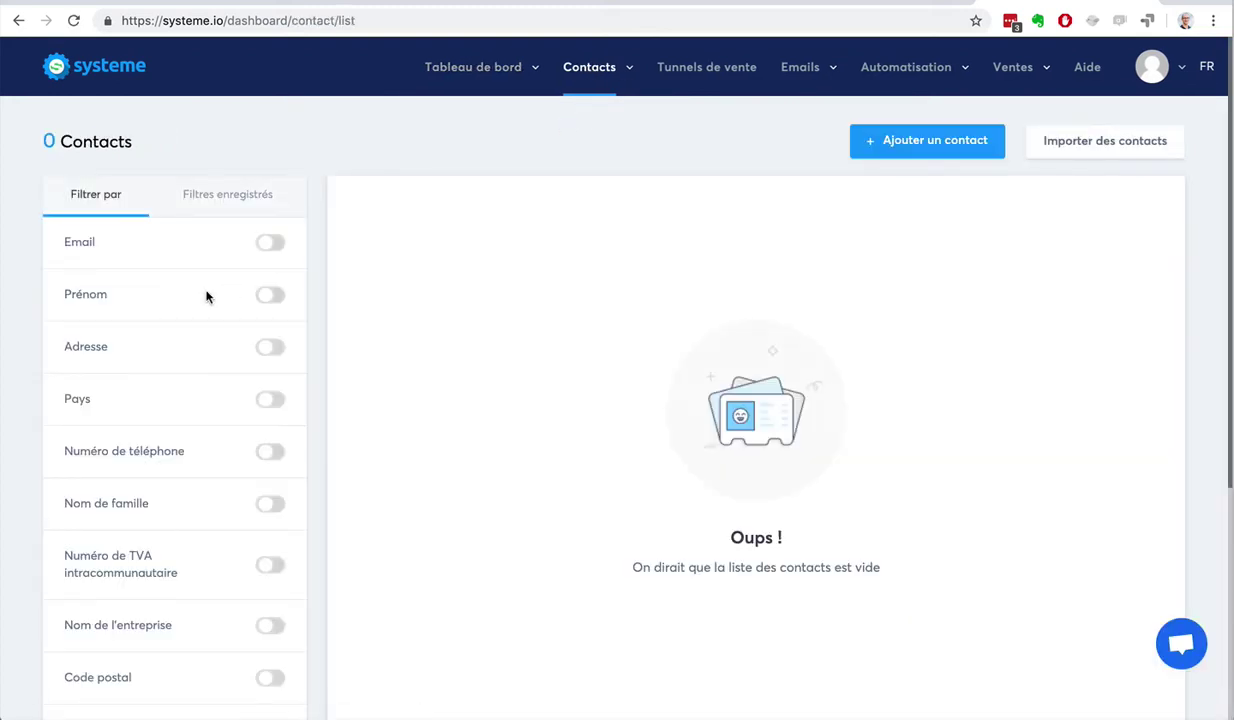
pyautogui.scroll(-5, 206, 296)
pyautogui.scroll(5, 206, 296)
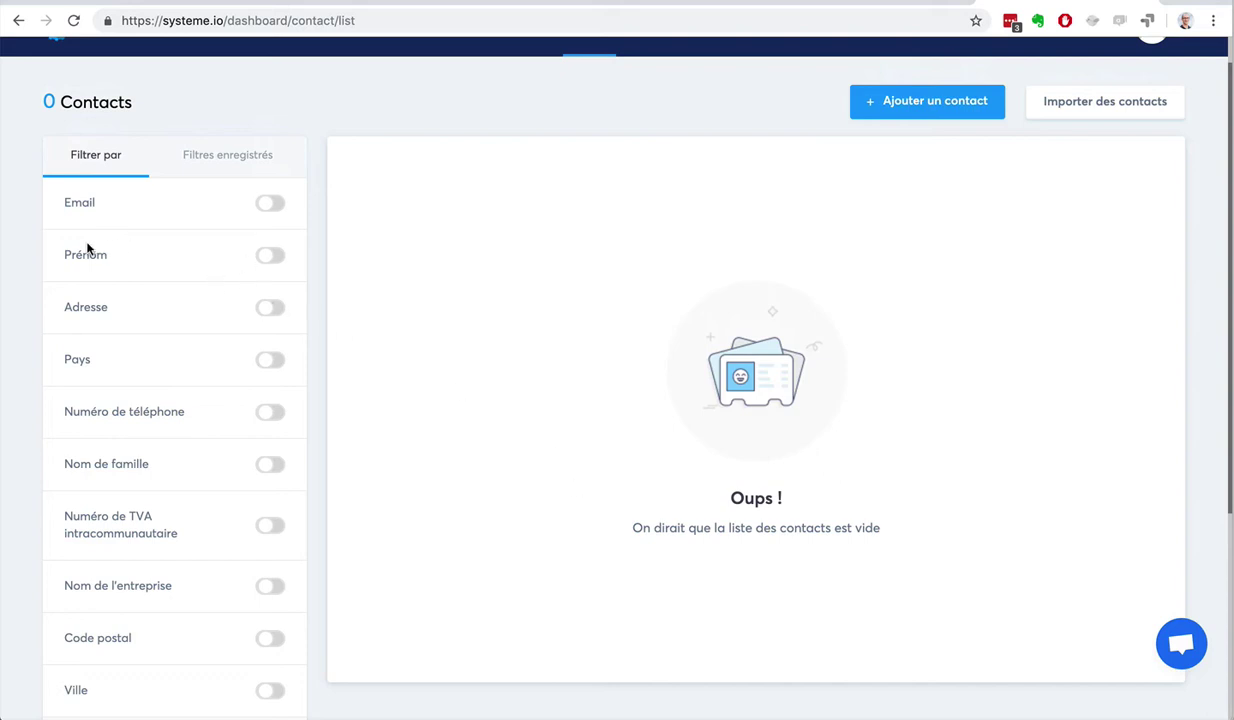
pyautogui.scroll(-1, 165, 410)
pyautogui.scroll(-2, 166, 412)
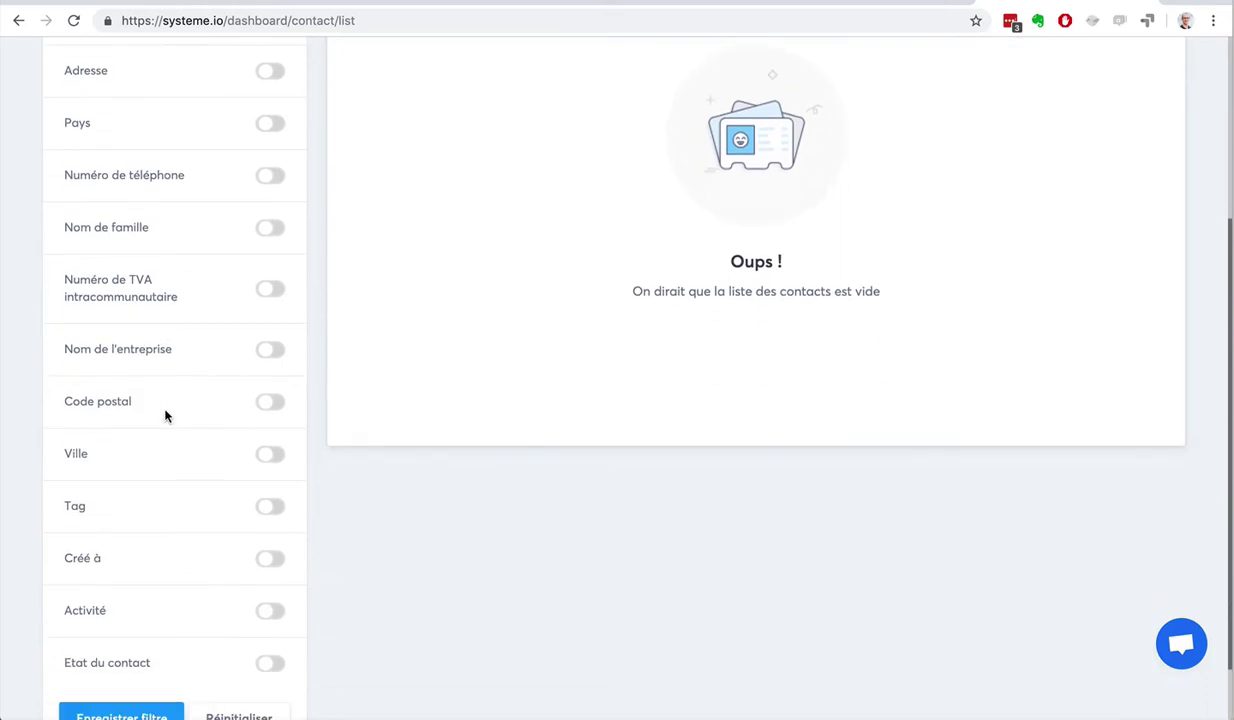
pyautogui.scroll(-1, 166, 416)
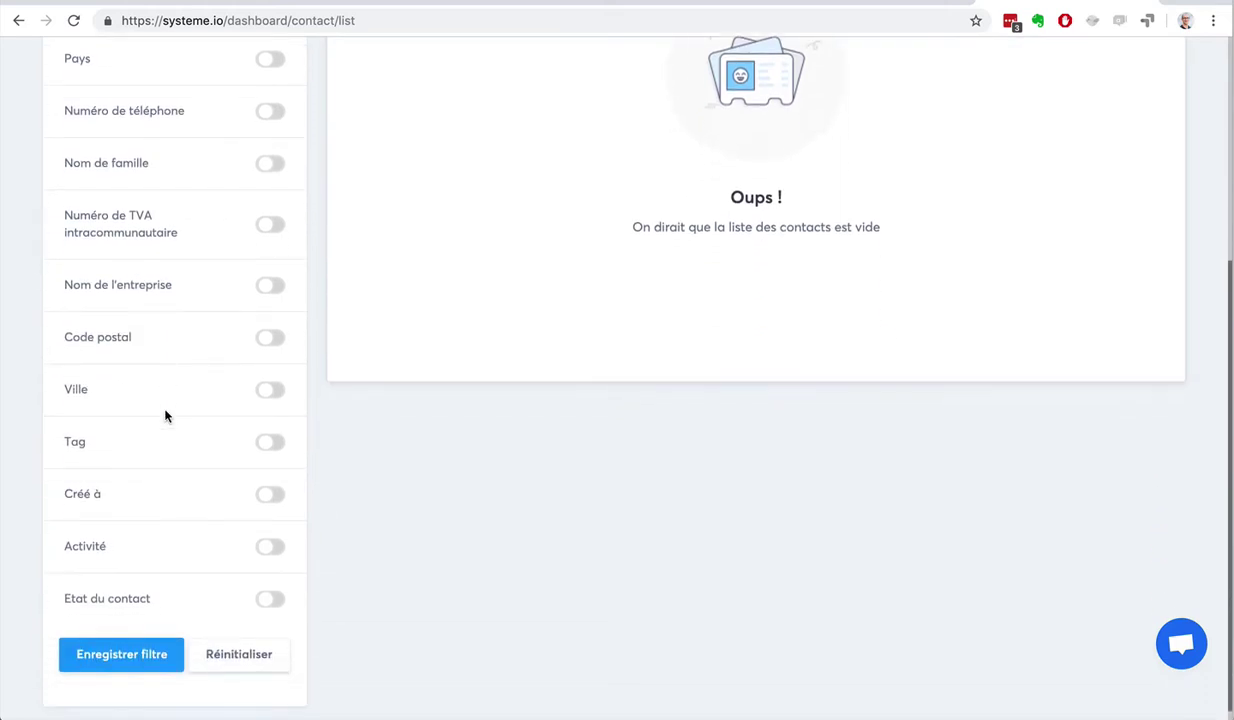
pyautogui.scroll(5, 157, 419)
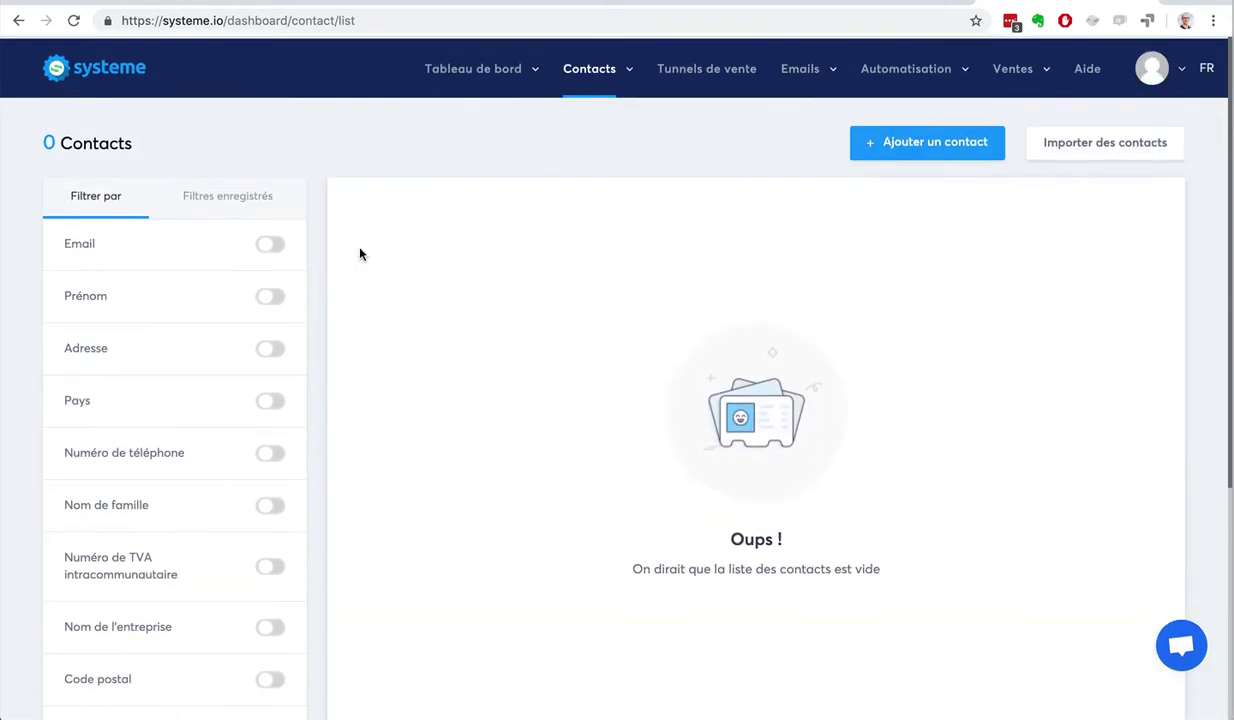
# View the tag management page and the sales funnels list
pyautogui.click(589, 128)
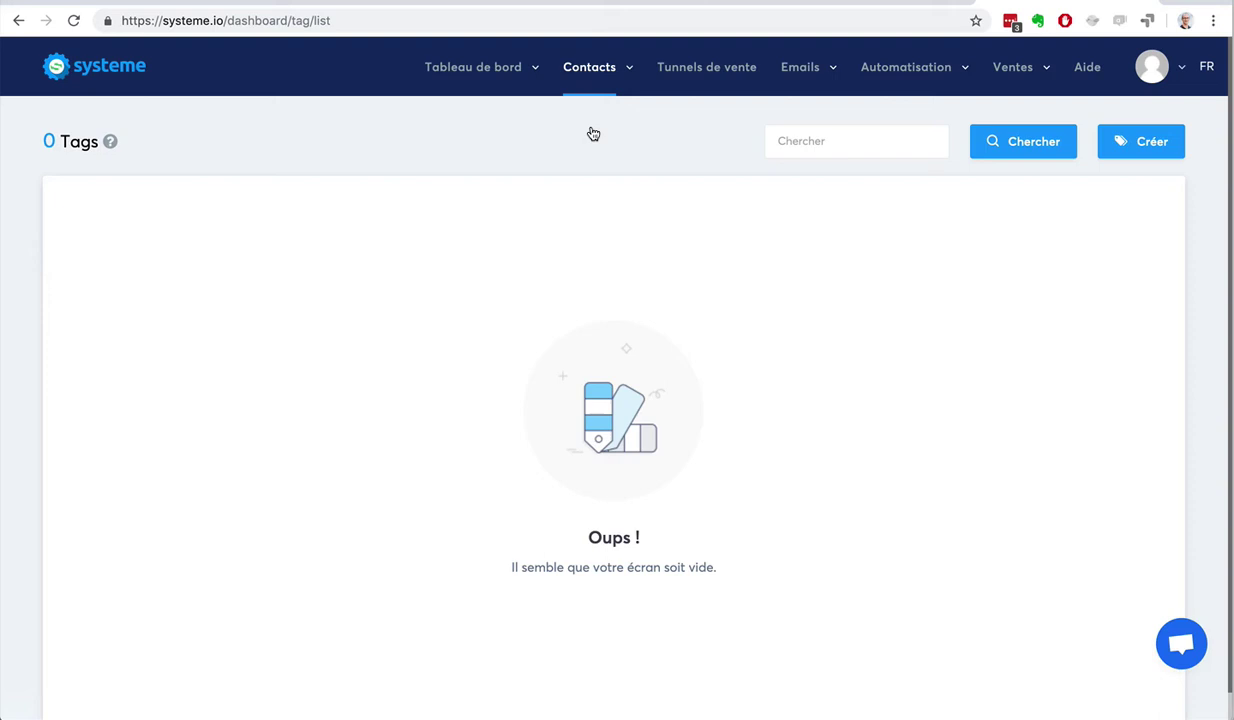
pyautogui.click(735, 72)
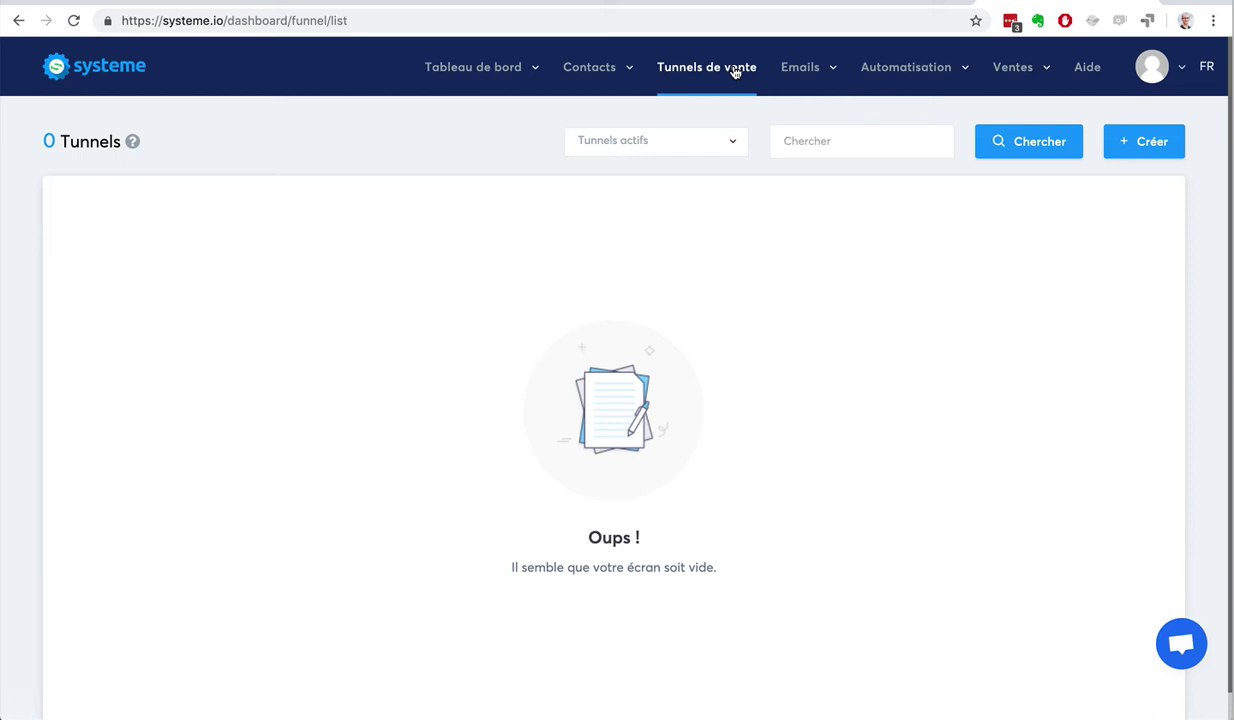
# Open the email statistics and look through the sending, opening, spam and bounce charts
pyautogui.moveTo(800, 77)
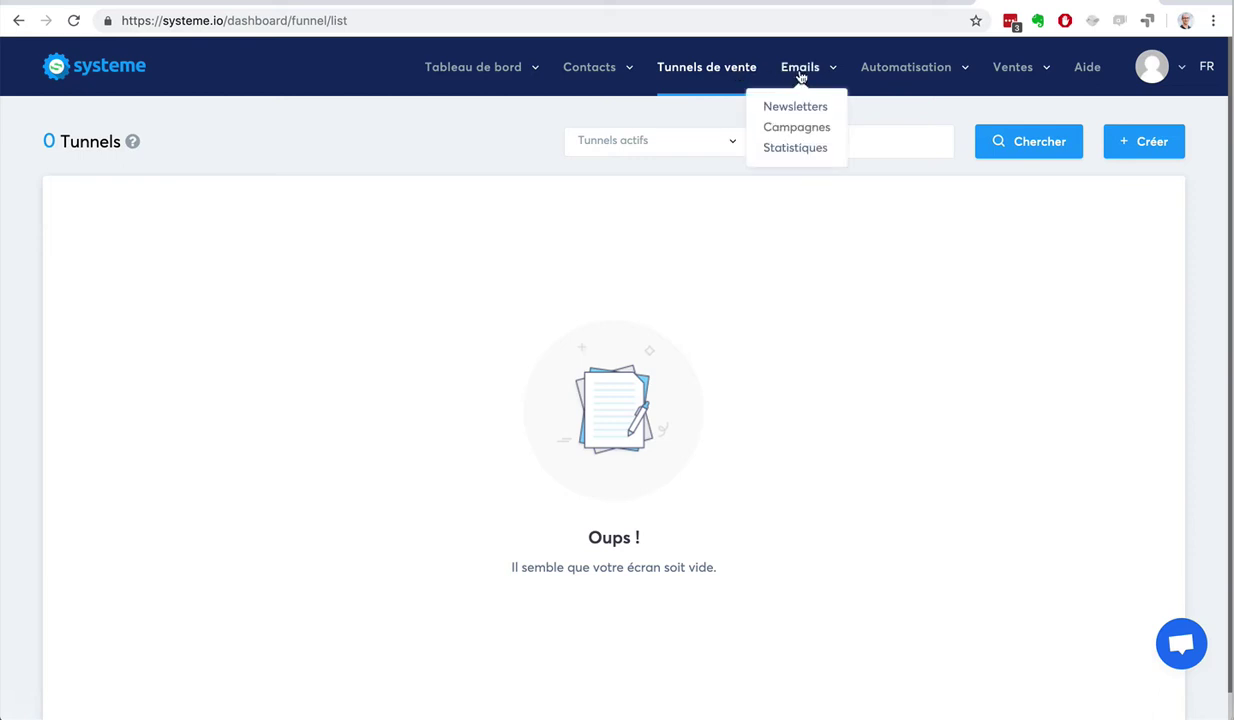
pyautogui.click(795, 148)
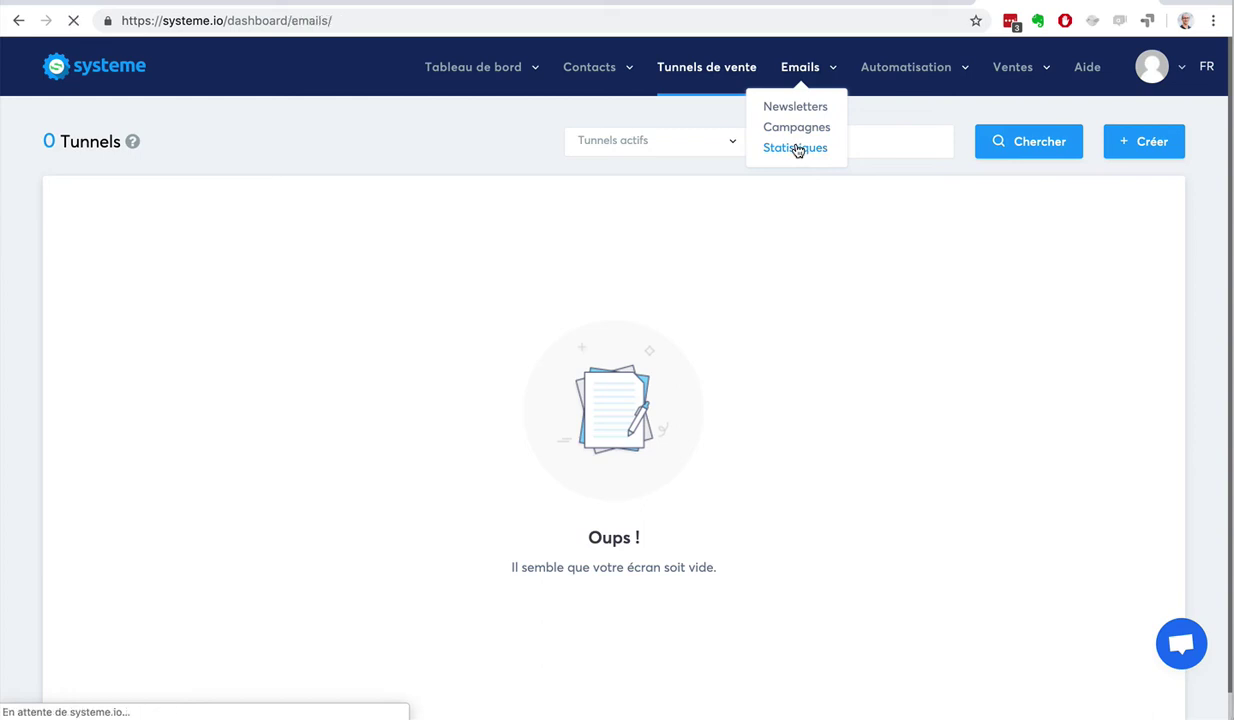
pyautogui.scroll(-5, 143, 254)
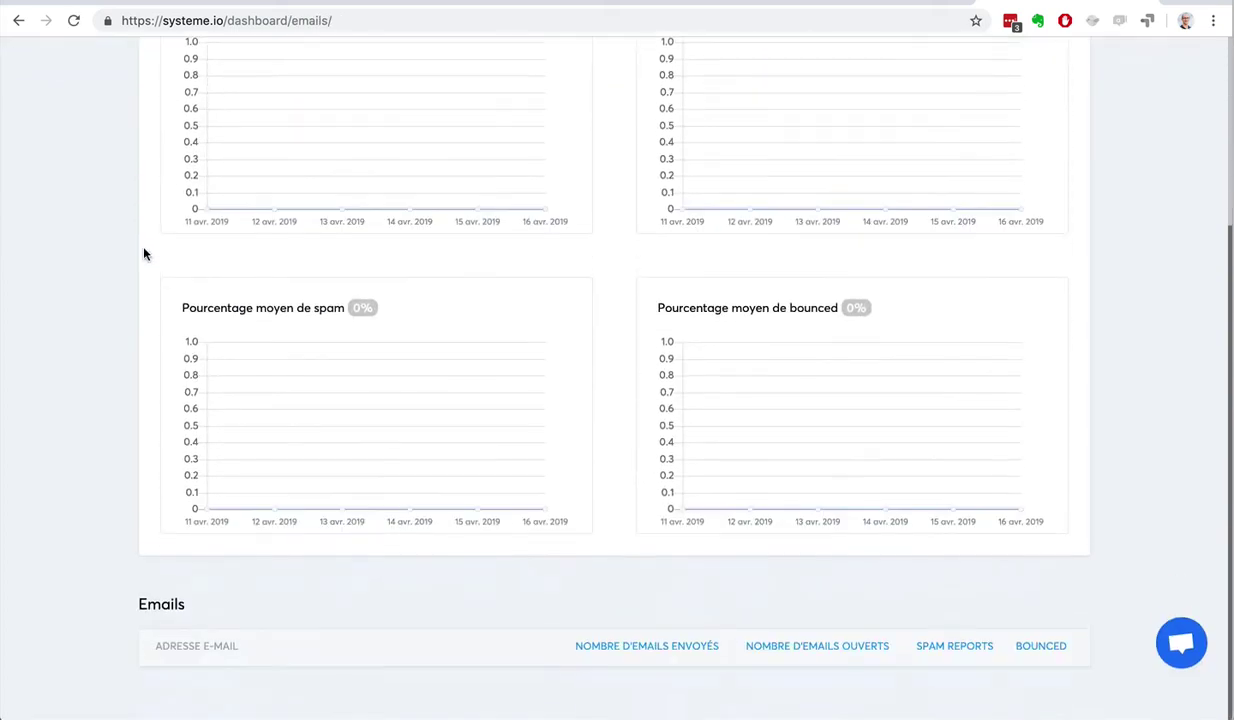
pyautogui.scroll(5, 143, 254)
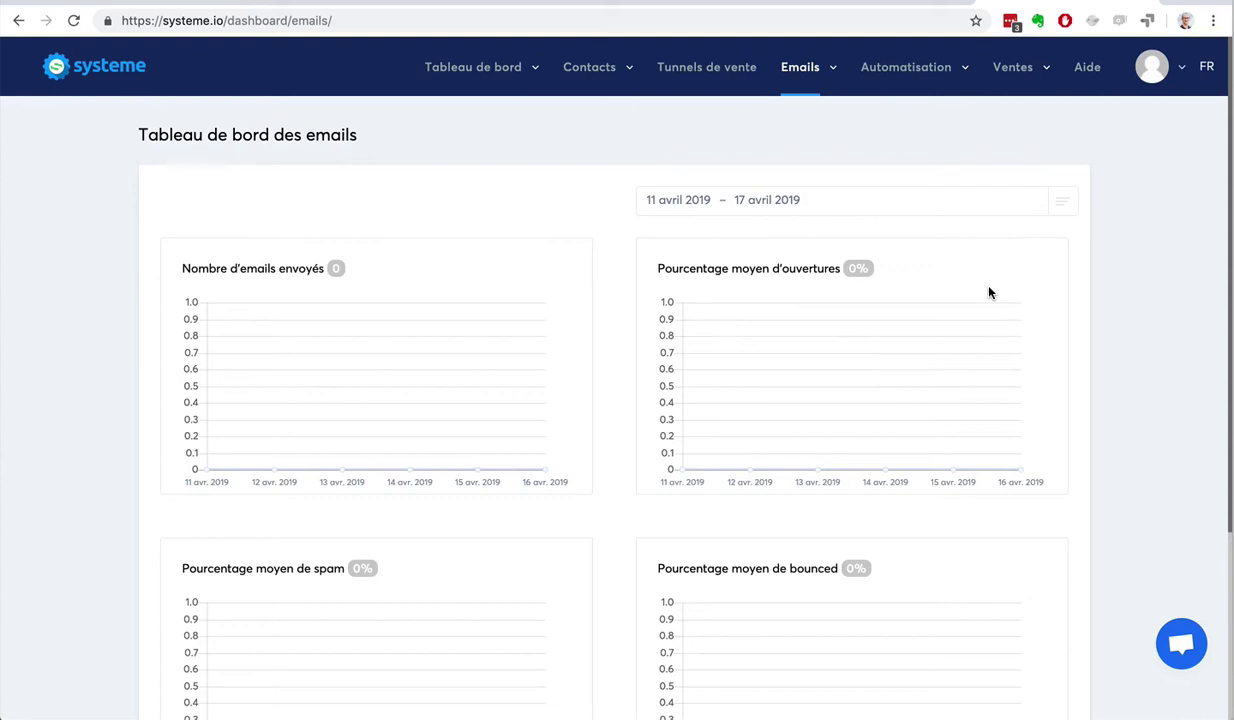
# View the automation rules list and the workflow editor page
pyautogui.moveTo(933, 80)
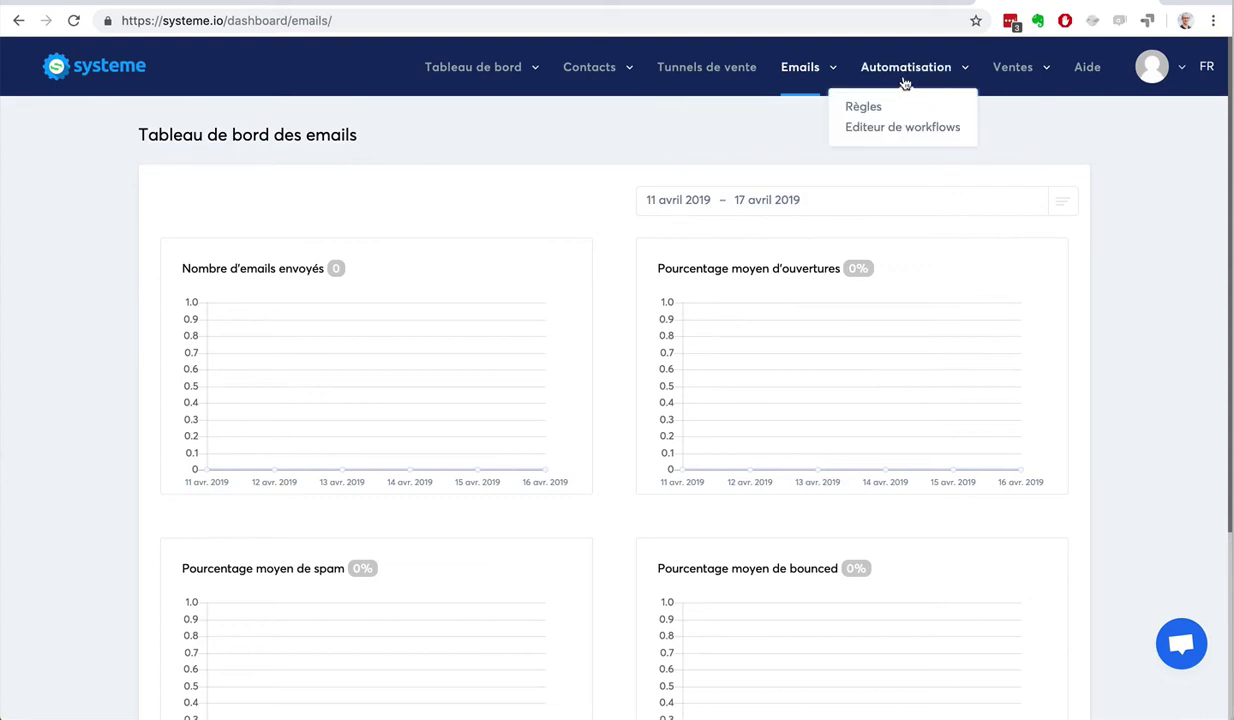
pyautogui.click(828, 106)
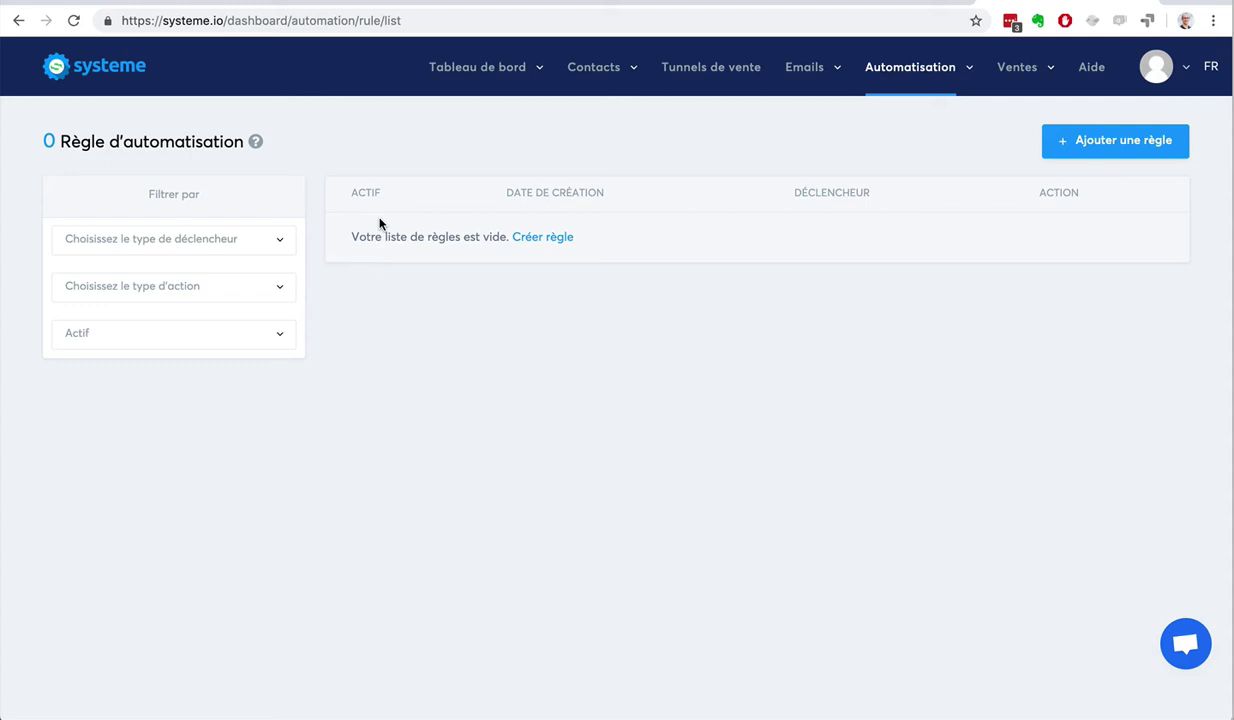
pyautogui.moveTo(893, 68)
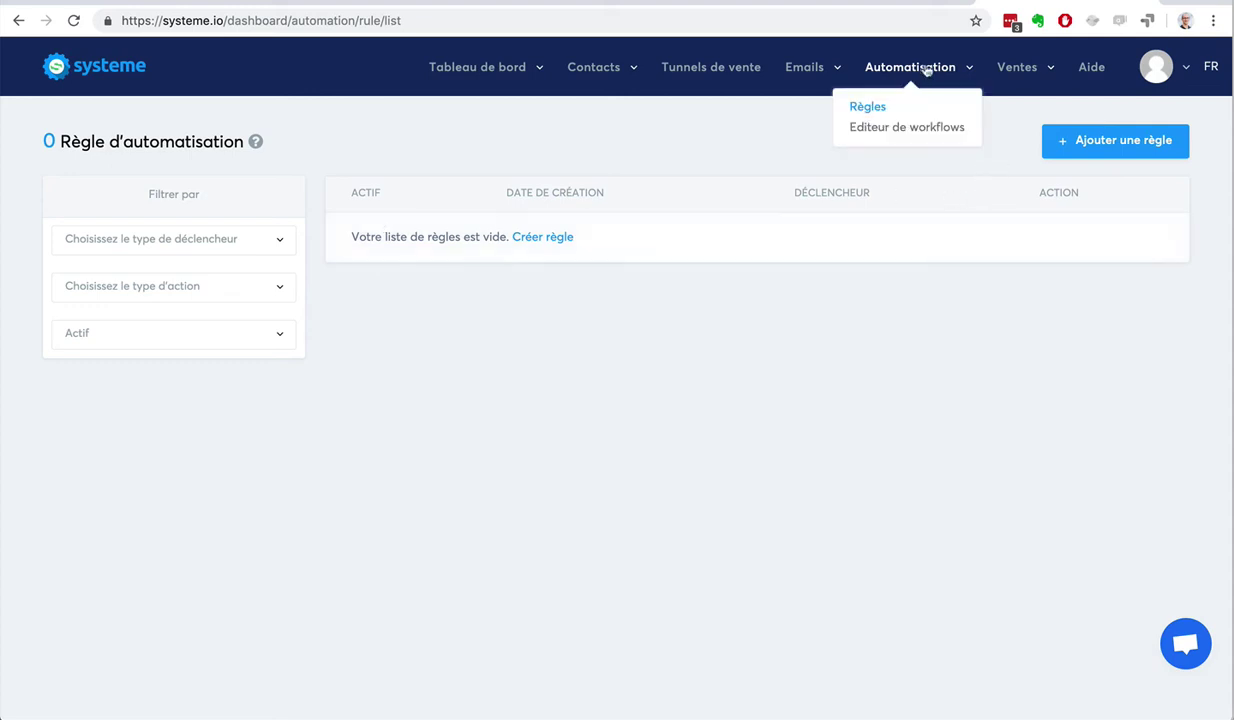
pyautogui.click(907, 128)
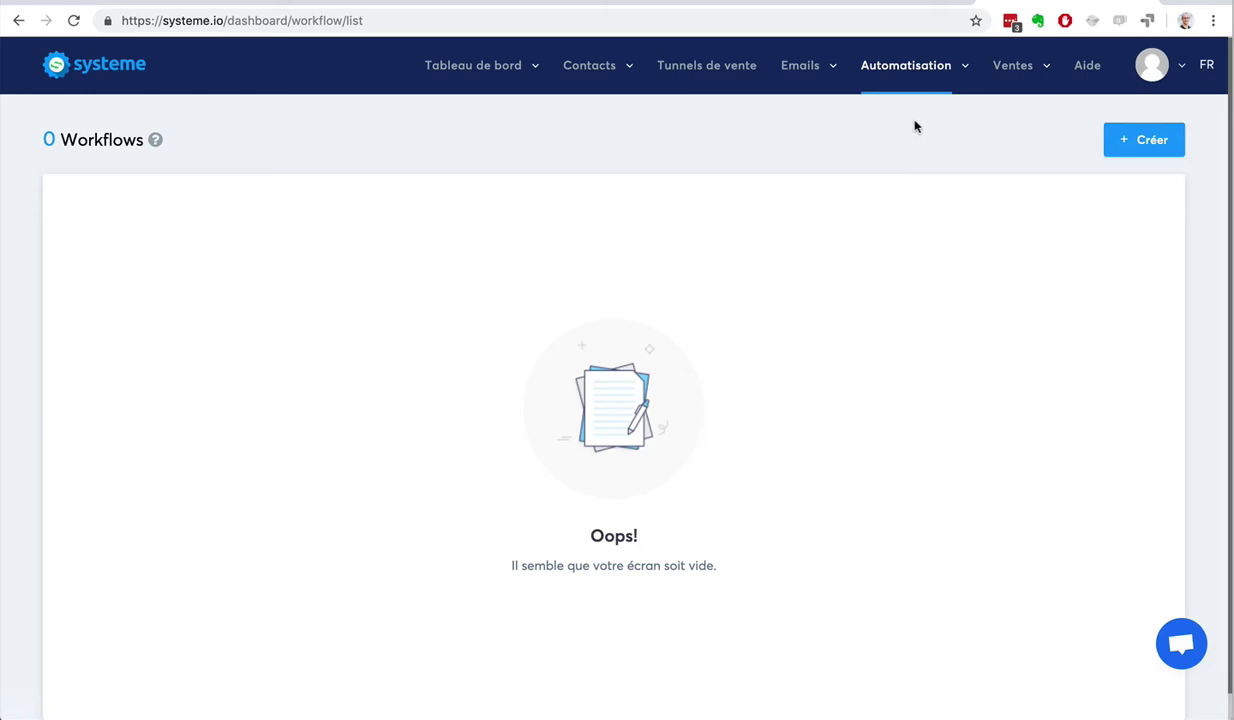
# View the sales product list and the discount coupons page
pyautogui.moveTo(1028, 65)
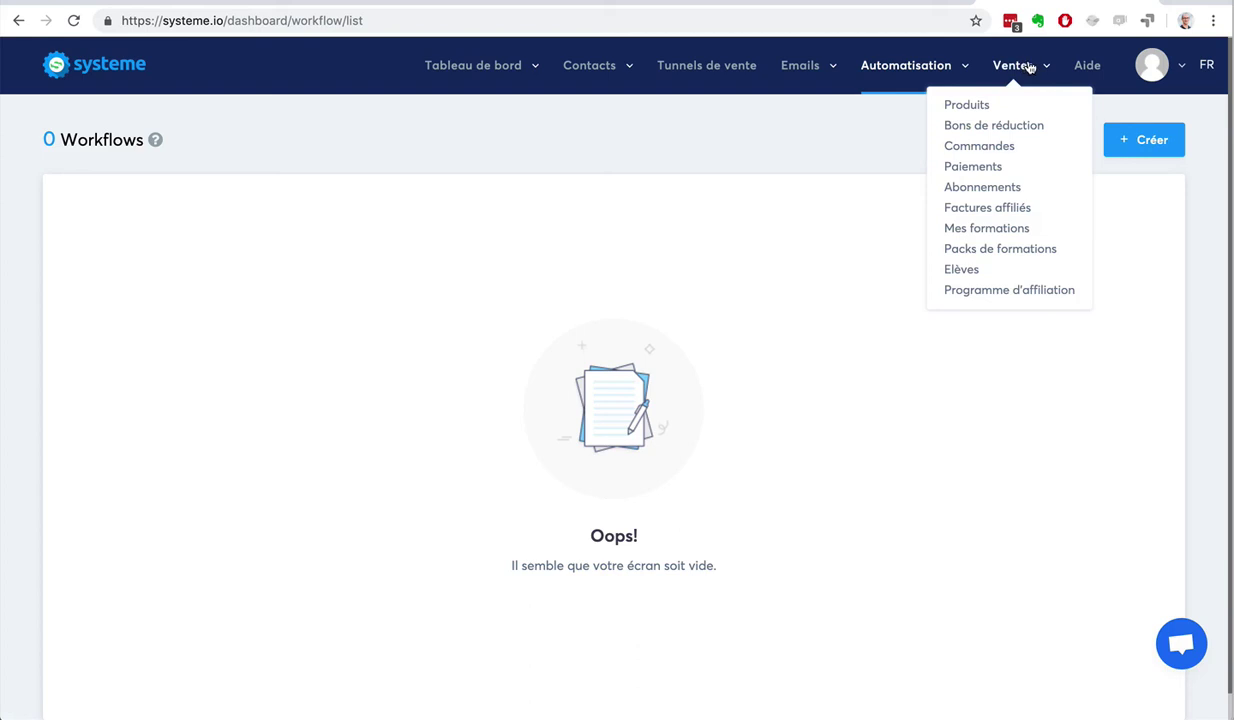
pyautogui.click(965, 106)
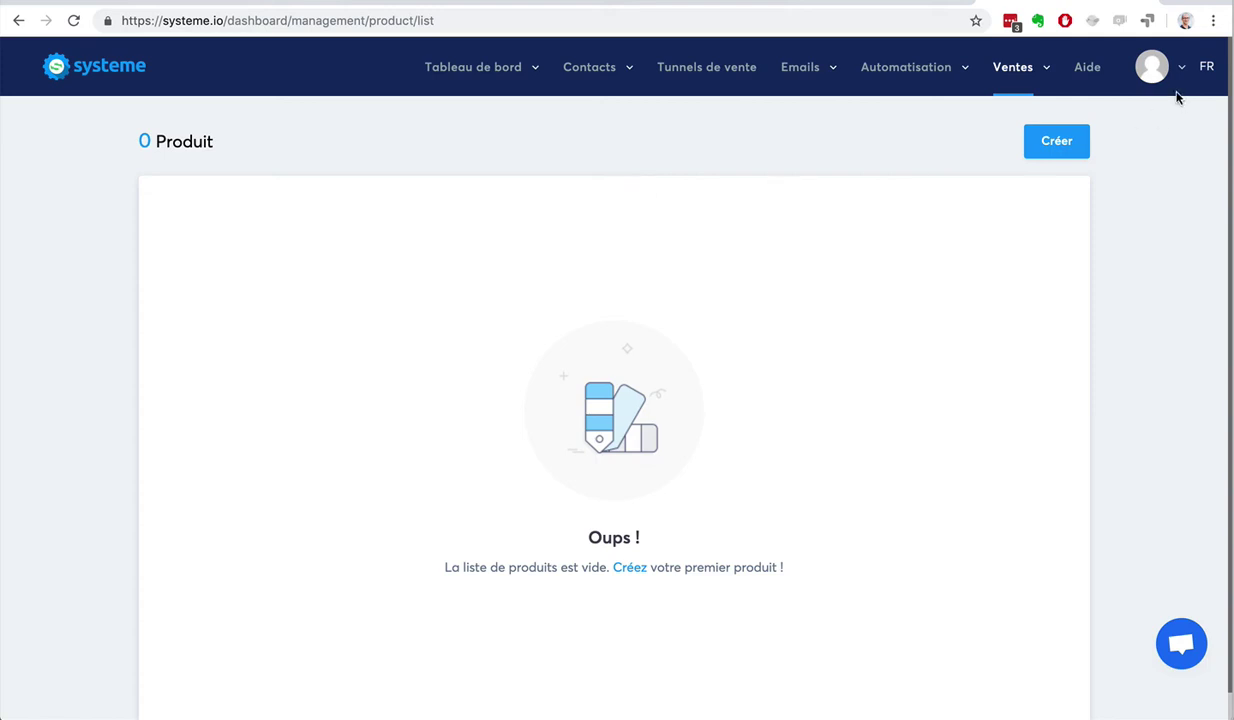
pyautogui.moveTo(998, 80)
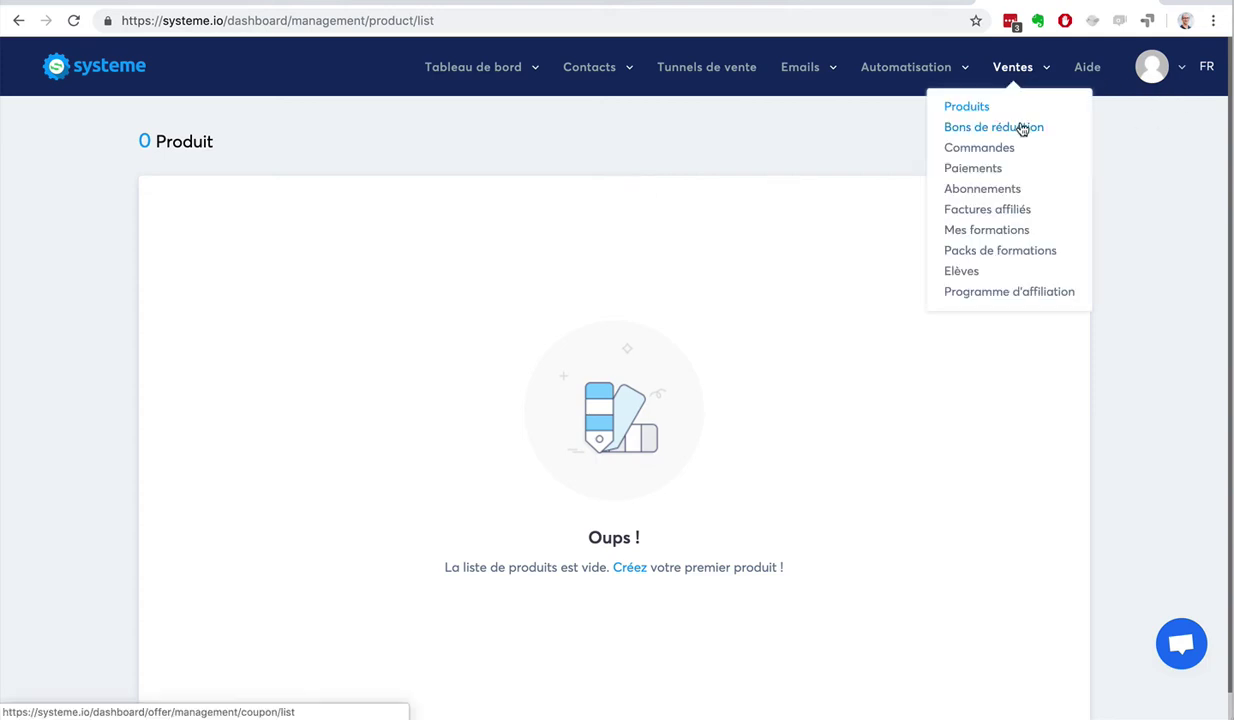
pyautogui.click(1022, 130)
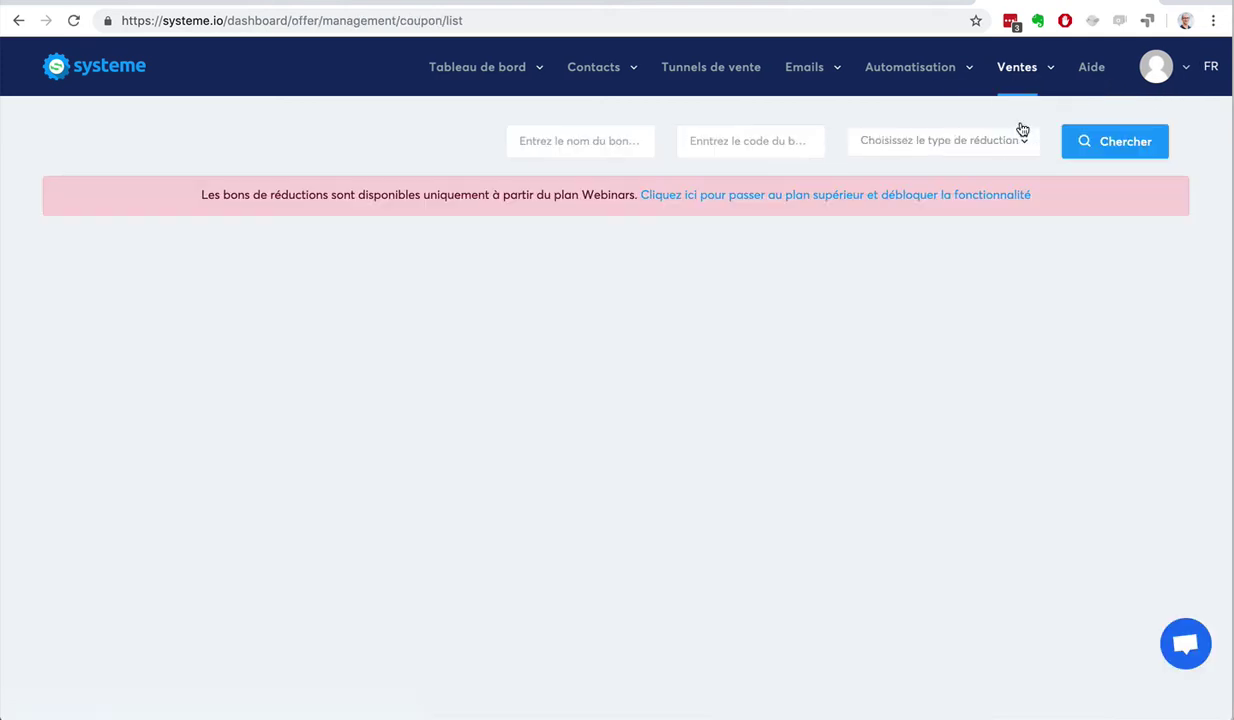
# View the physical product orders list and the payments list in the sales section
pyautogui.moveTo(1017, 108)
pyautogui.click(991, 146)
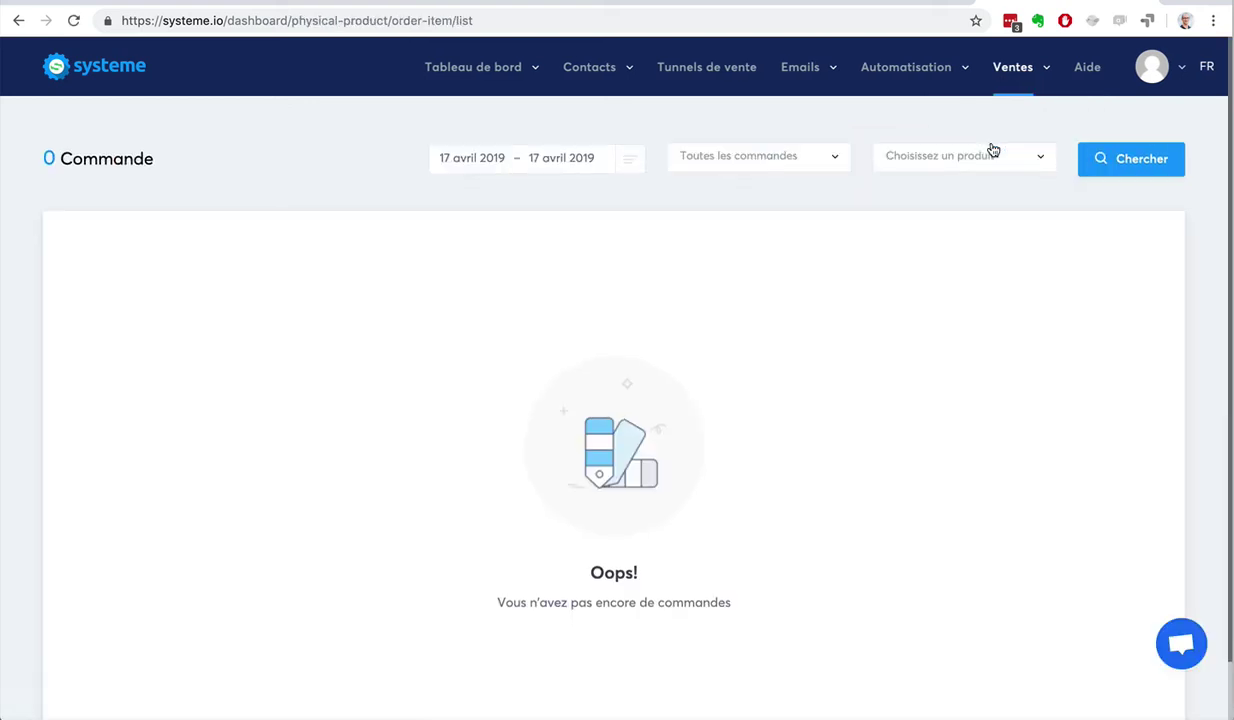
pyautogui.moveTo(968, 80)
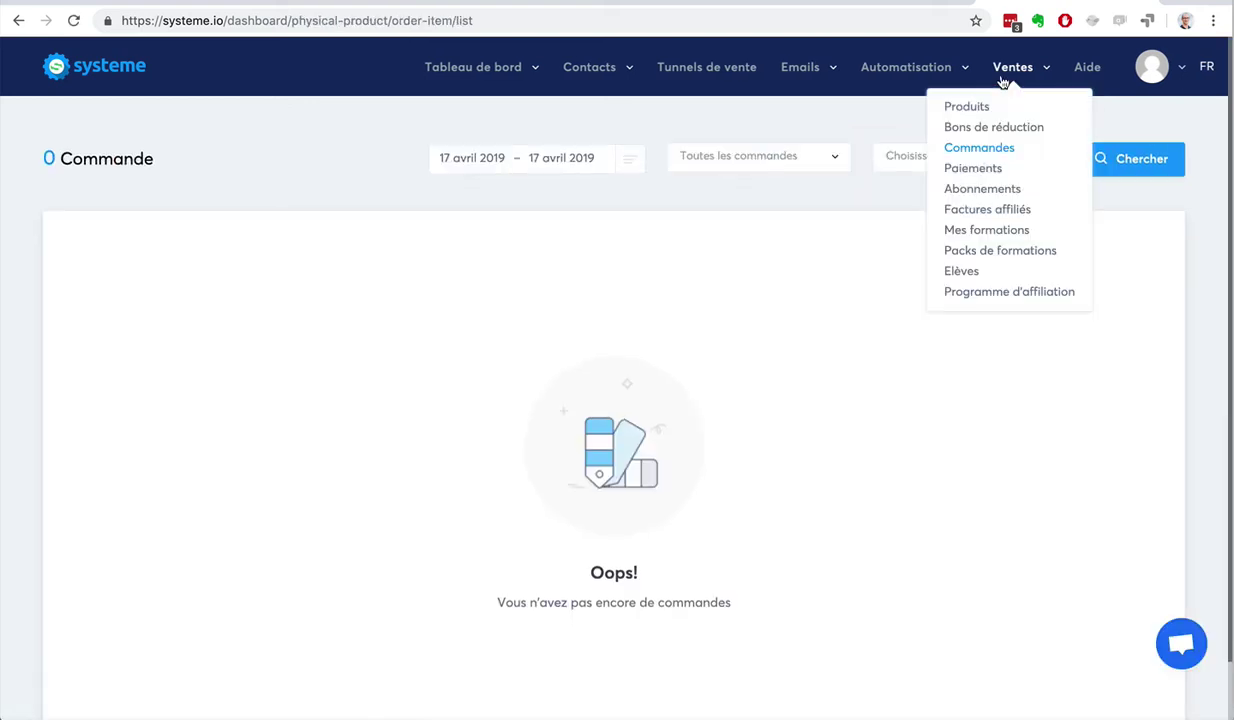
pyautogui.click(980, 171)
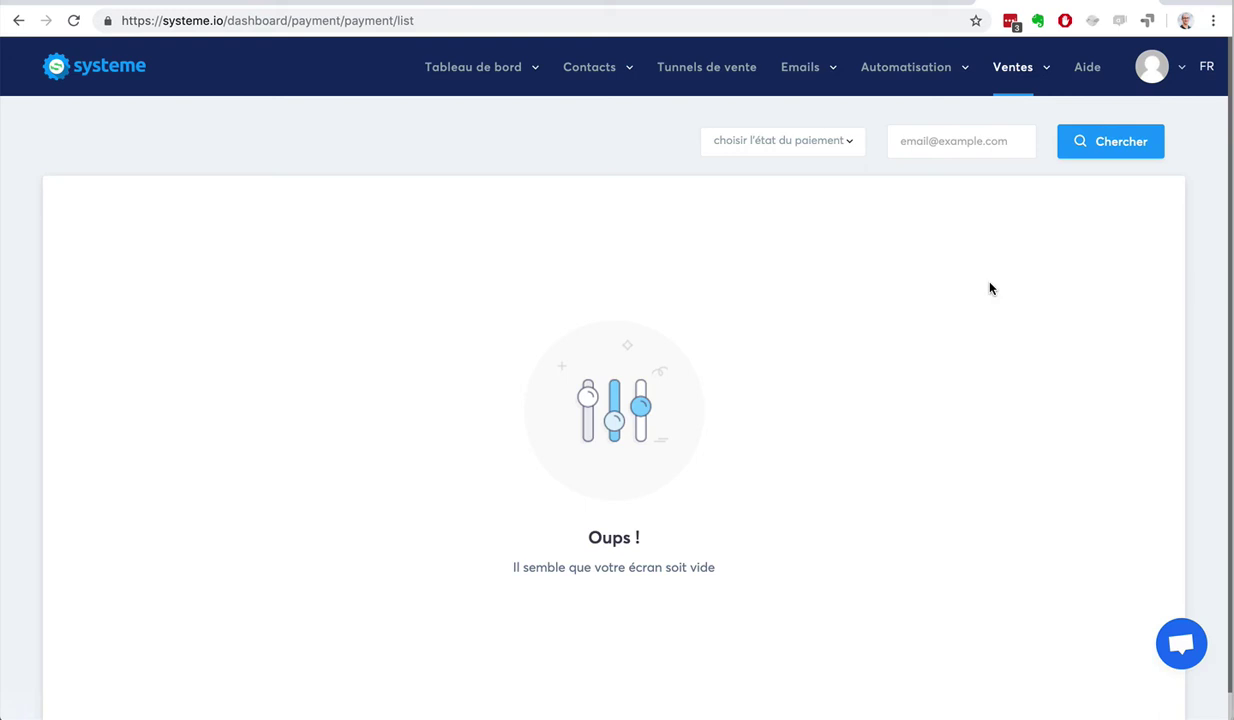
# View the customer subscriptions list and the affiliate invoices list in the sales section
pyautogui.click(1015, 74)
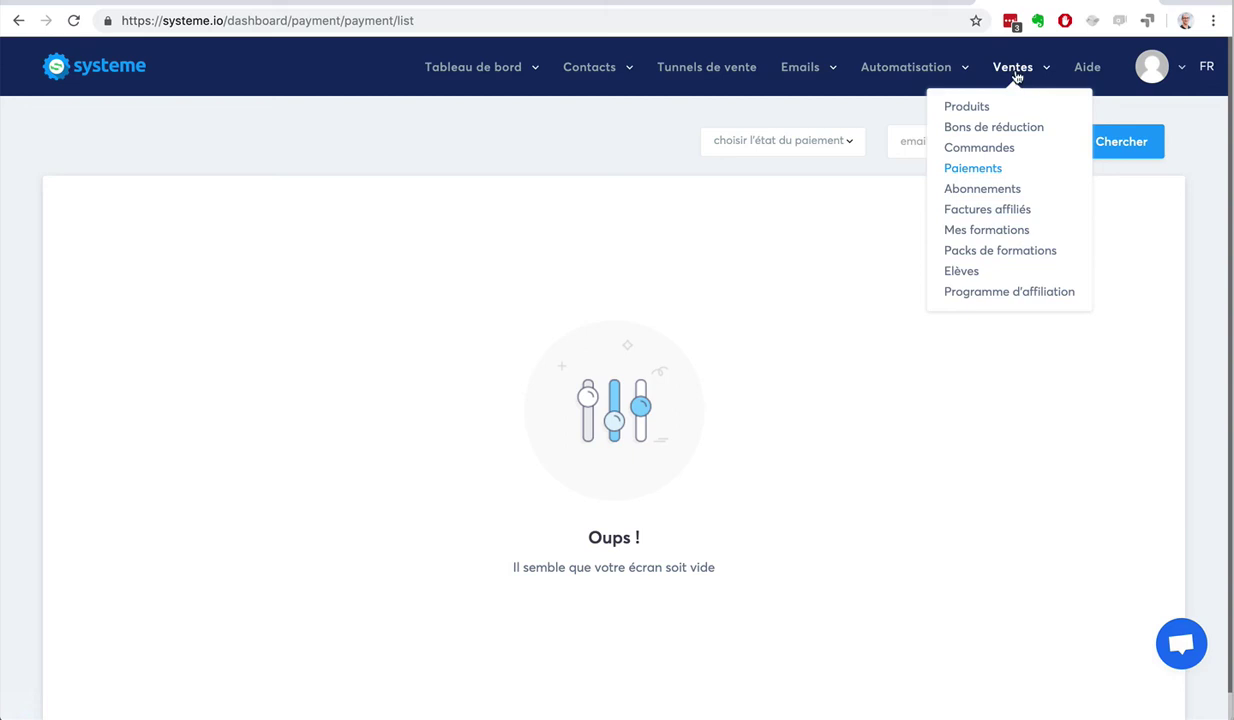
pyautogui.click(983, 188)
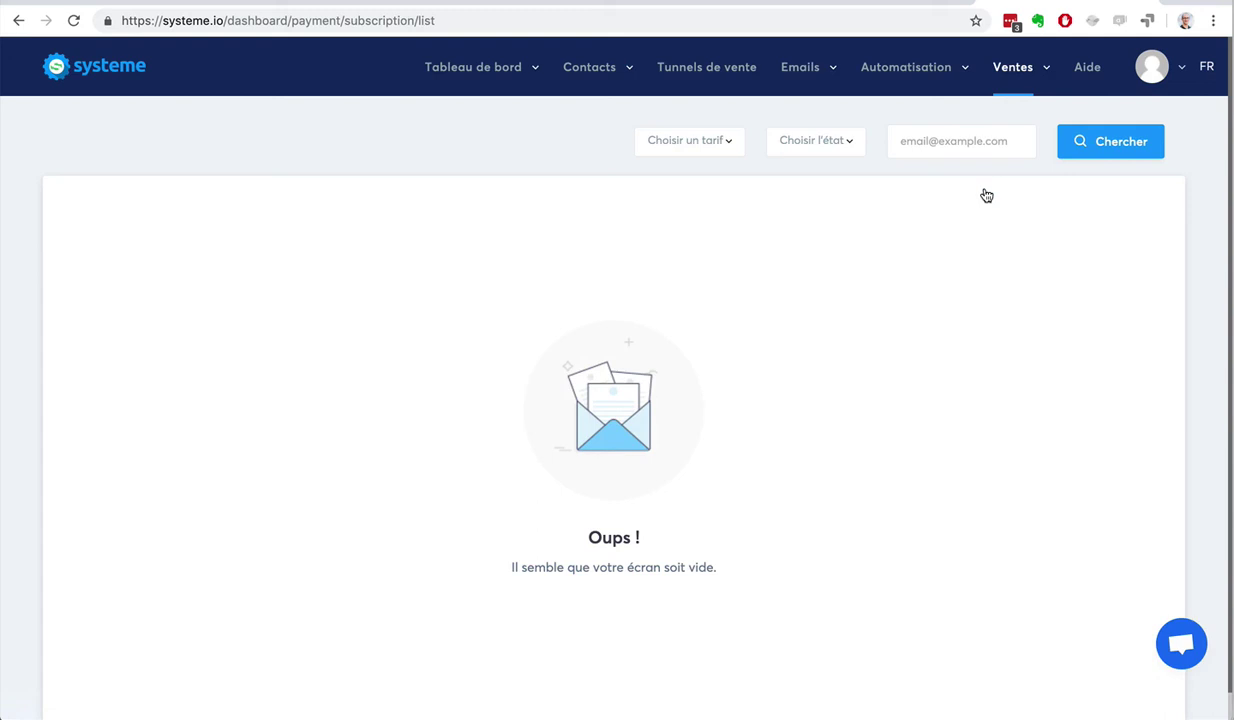
pyautogui.click(1005, 80)
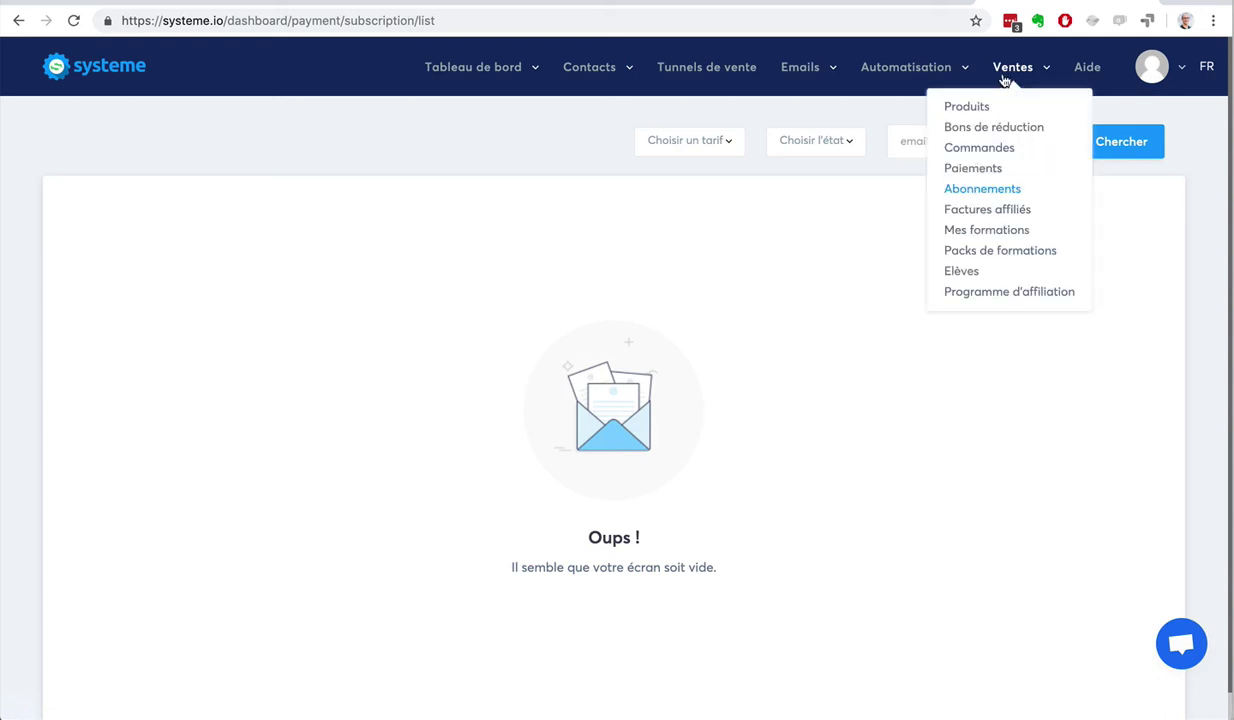
pyautogui.click(1005, 209)
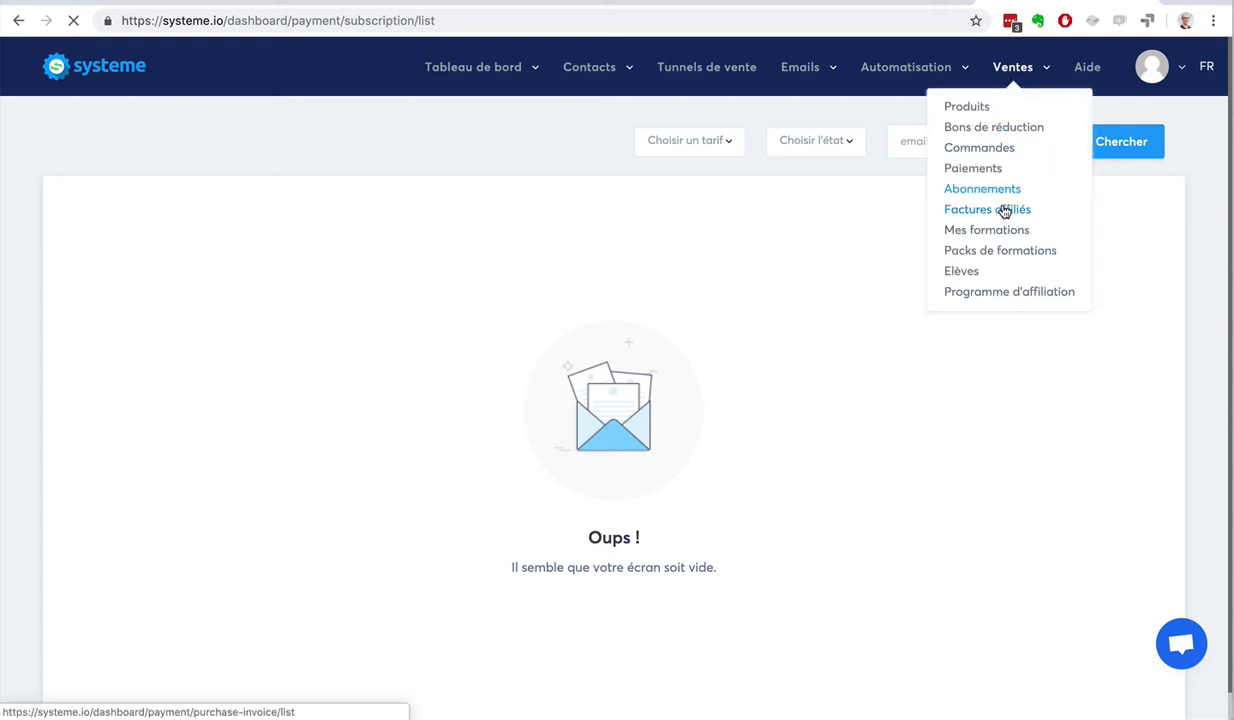
# View the training courses list and the course bundles page
pyautogui.click(1013, 68)
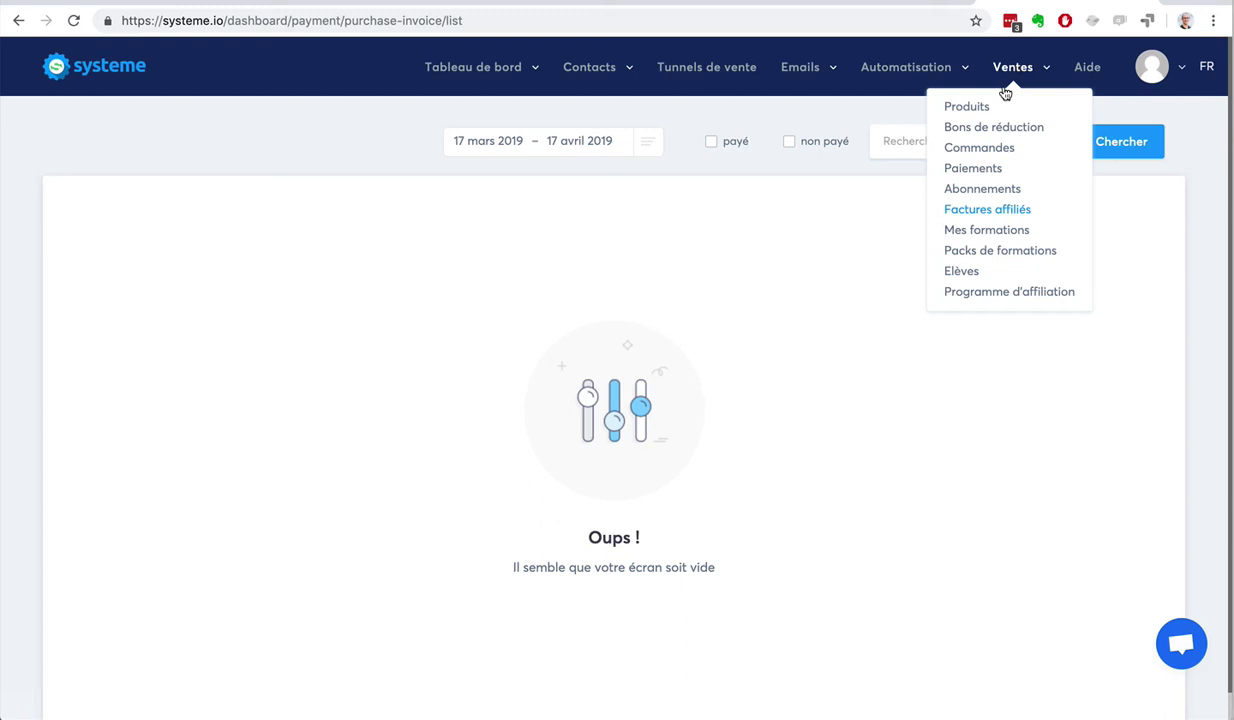
pyautogui.click(982, 232)
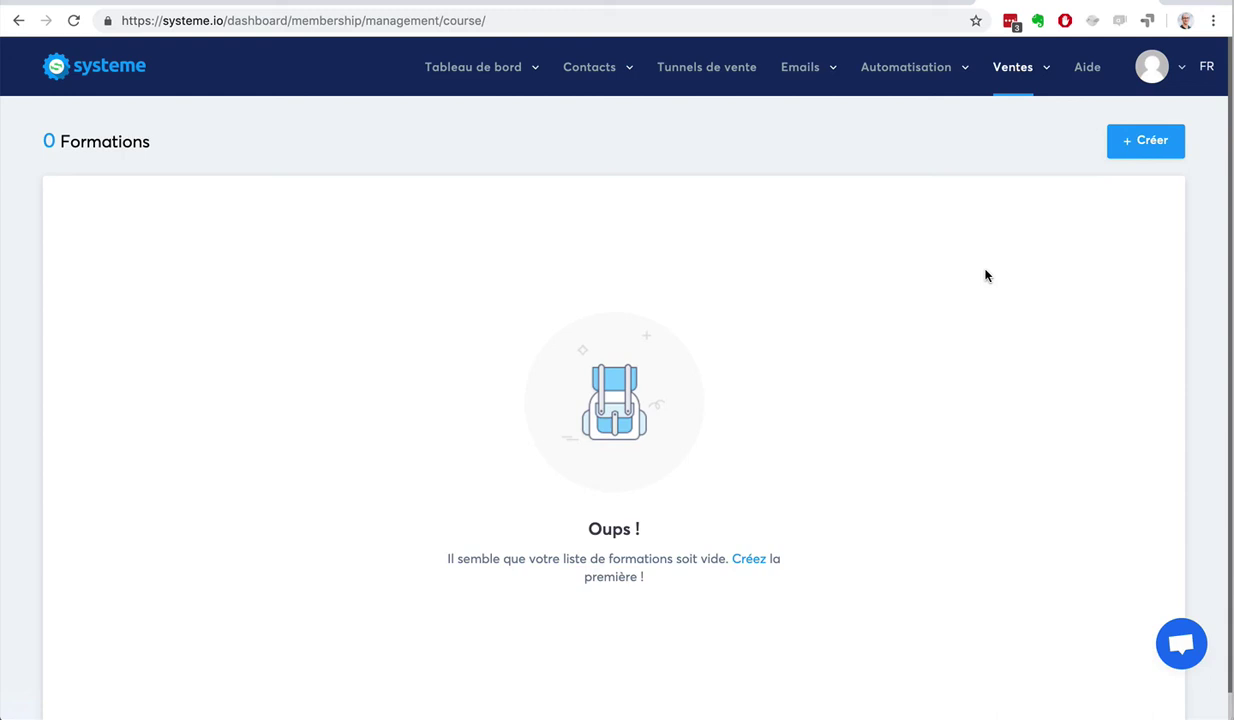
pyautogui.moveTo(985, 66)
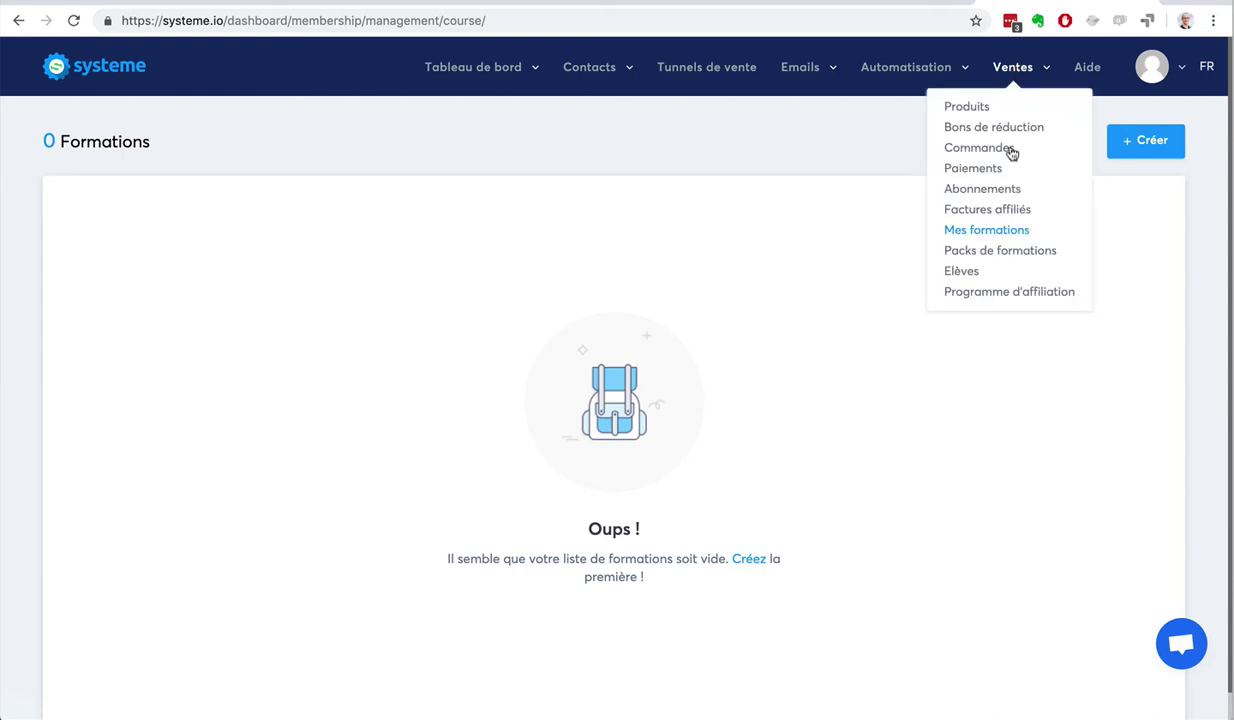
pyautogui.click(997, 255)
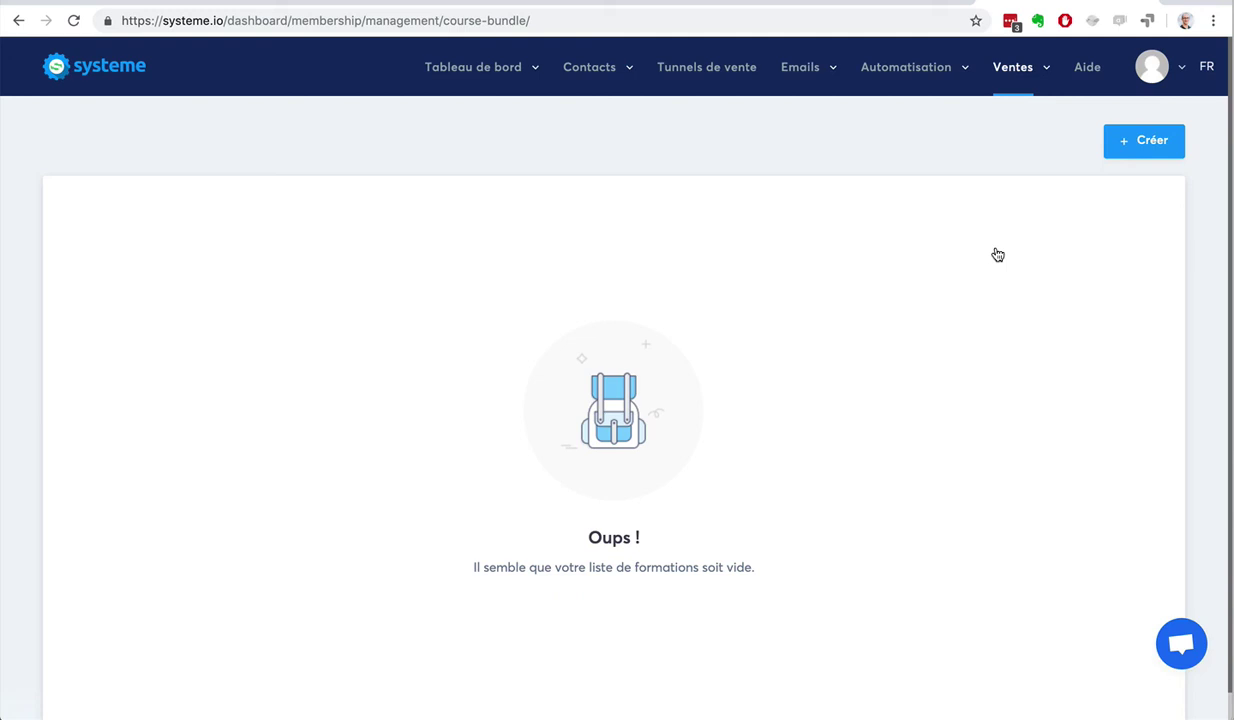
# View the students list and the affiliate programme dashboard
pyautogui.moveTo(972, 72)
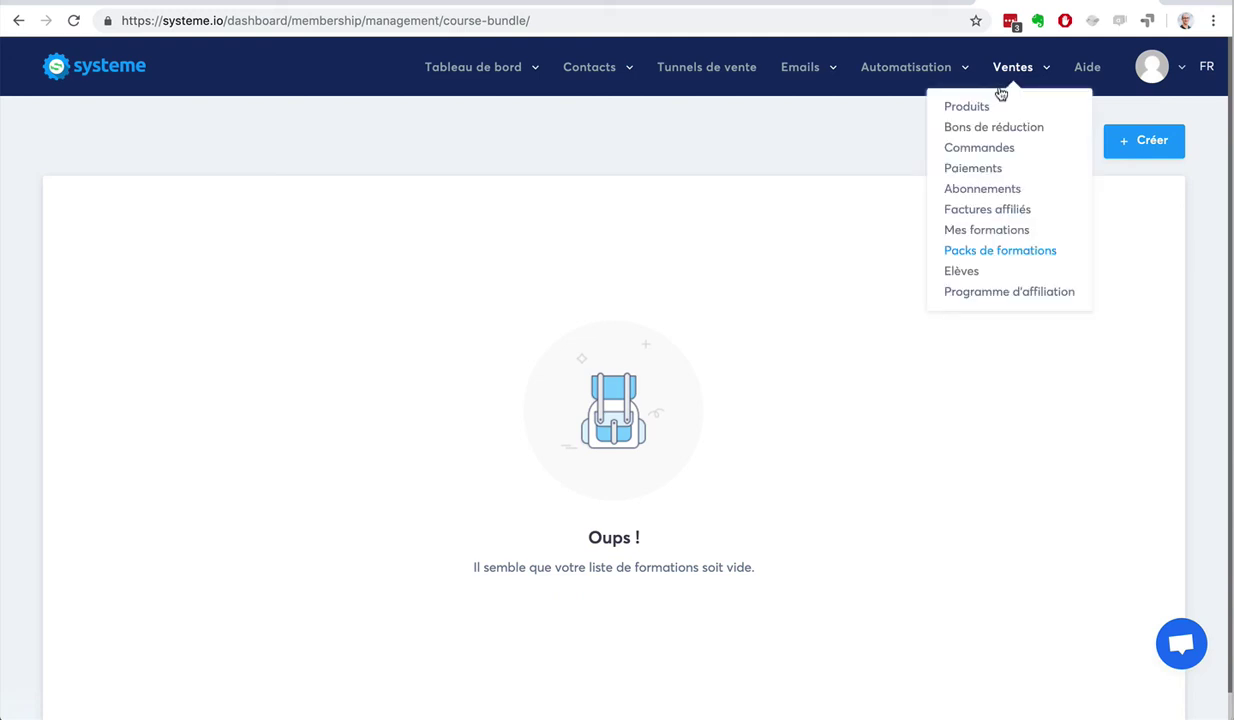
pyautogui.click(970, 275)
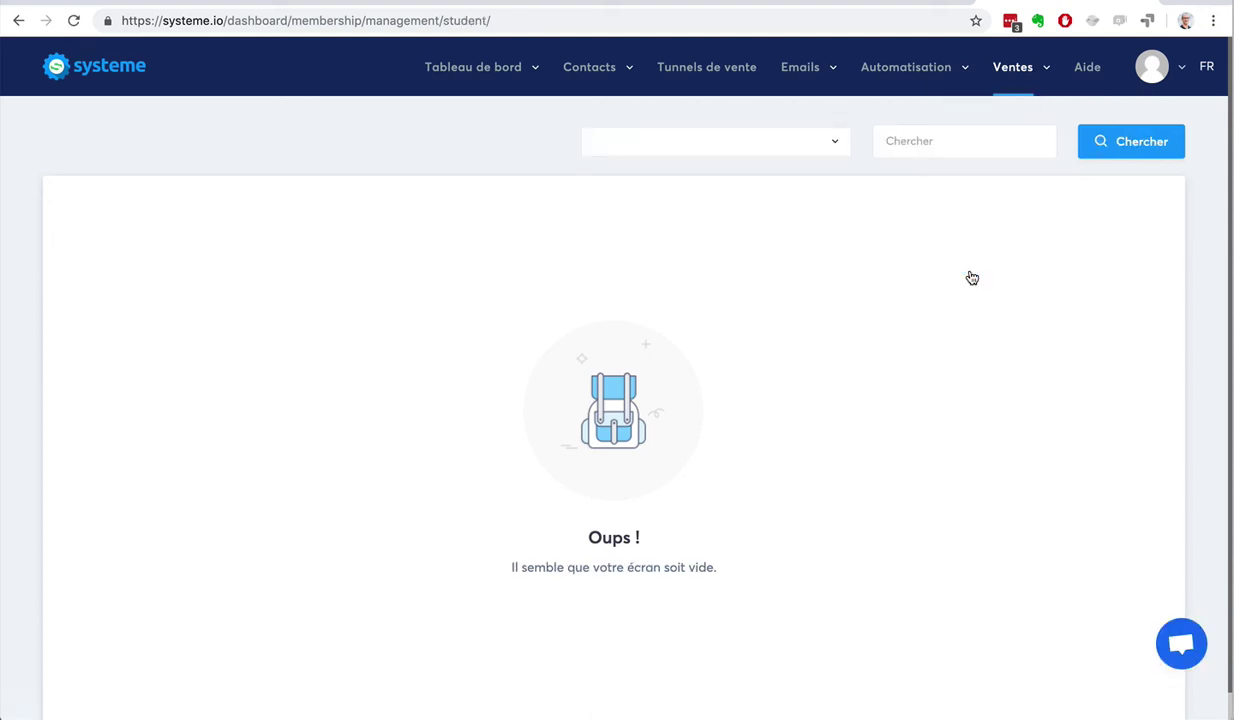
pyautogui.moveTo(1011, 91)
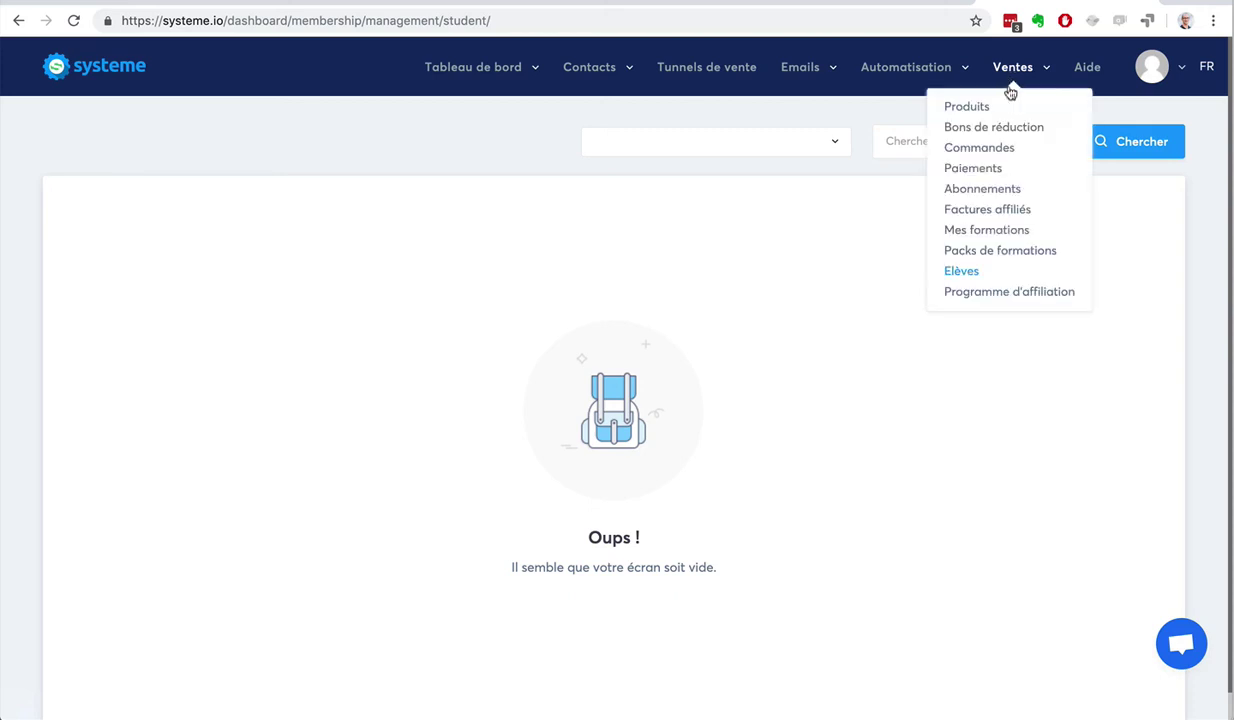
pyautogui.click(1000, 292)
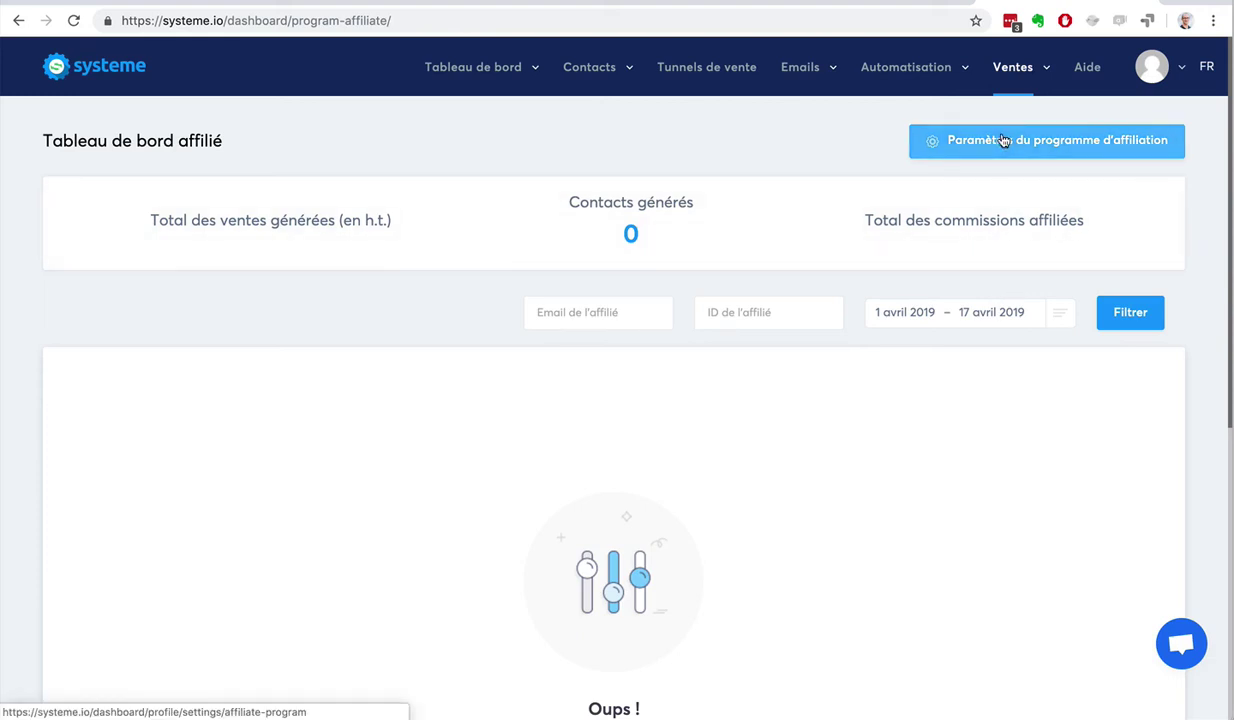
# Show the available profile and account settings pages
pyautogui.moveTo(1172, 66)
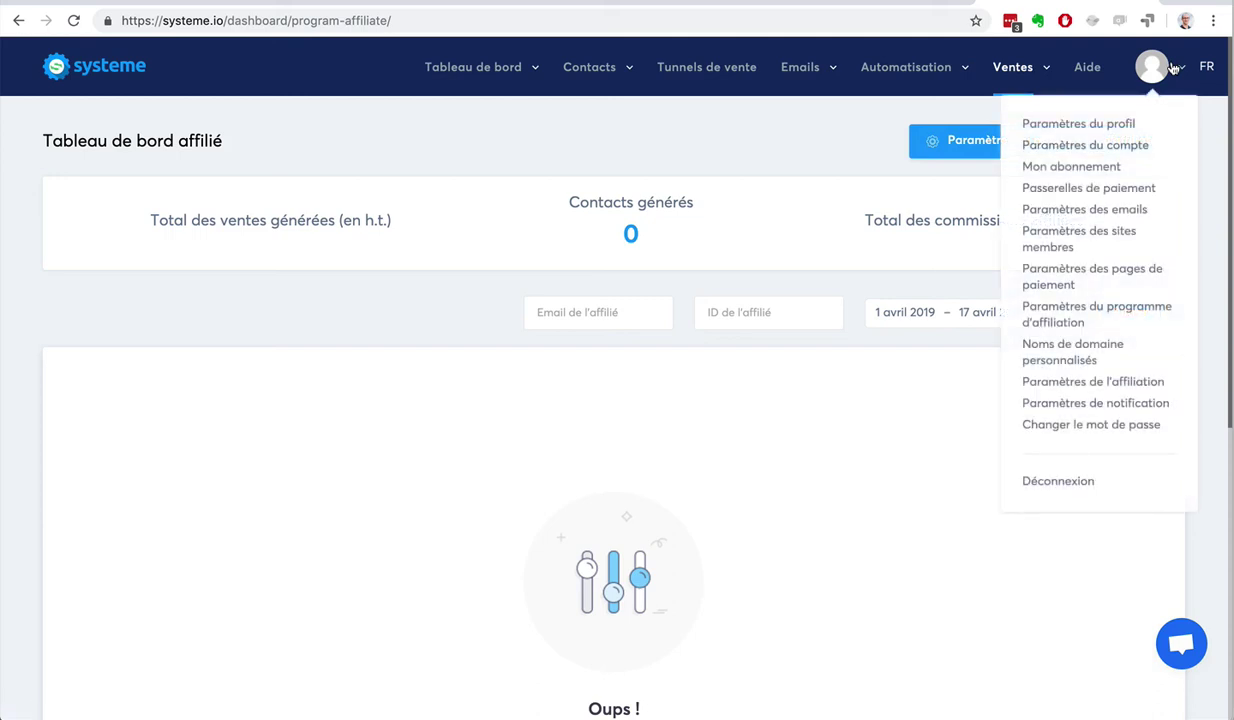